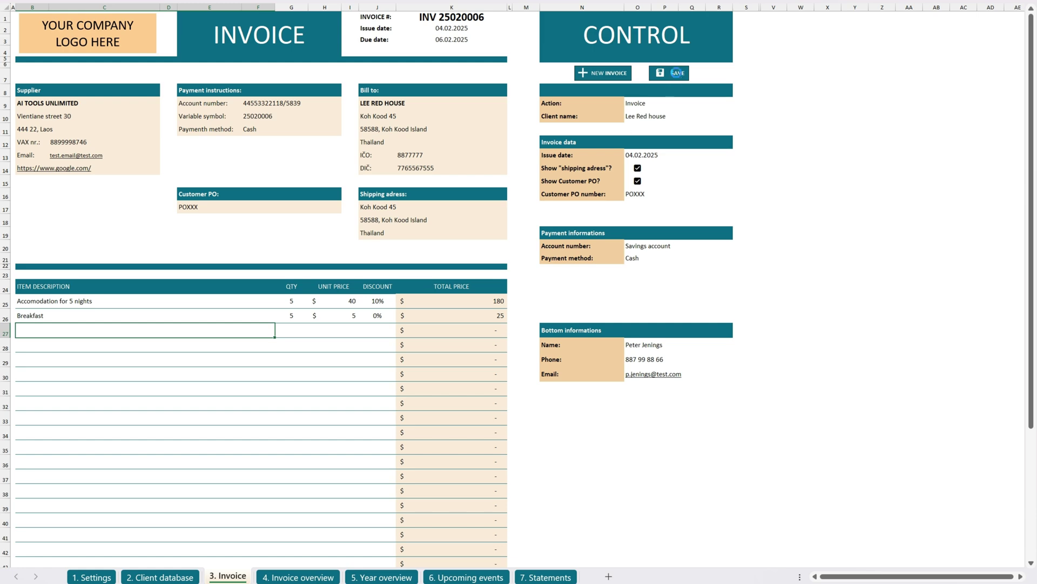
# Save invoice INV 25020006 and highlight its new row in the invoice overview.
pyautogui.click(575, 328)
pyautogui.moveTo(51, 546); pyautogui.dragTo(742, 546)
pyautogui.click(466, 559)
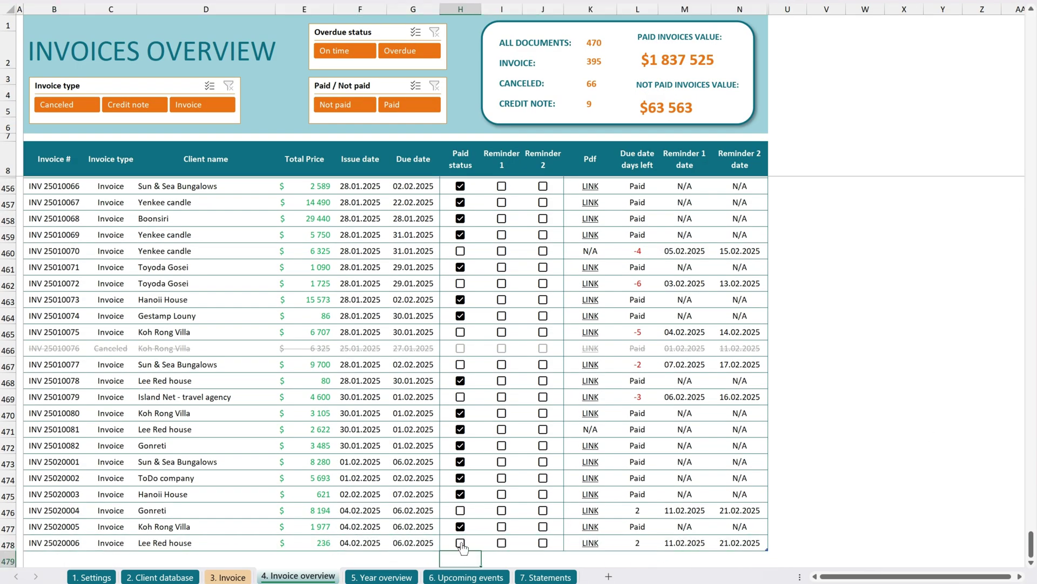
# Show 2025 in the Year overview: 91 documents worth $310 868, $42 066 unpaid.
pyautogui.click(381, 577)
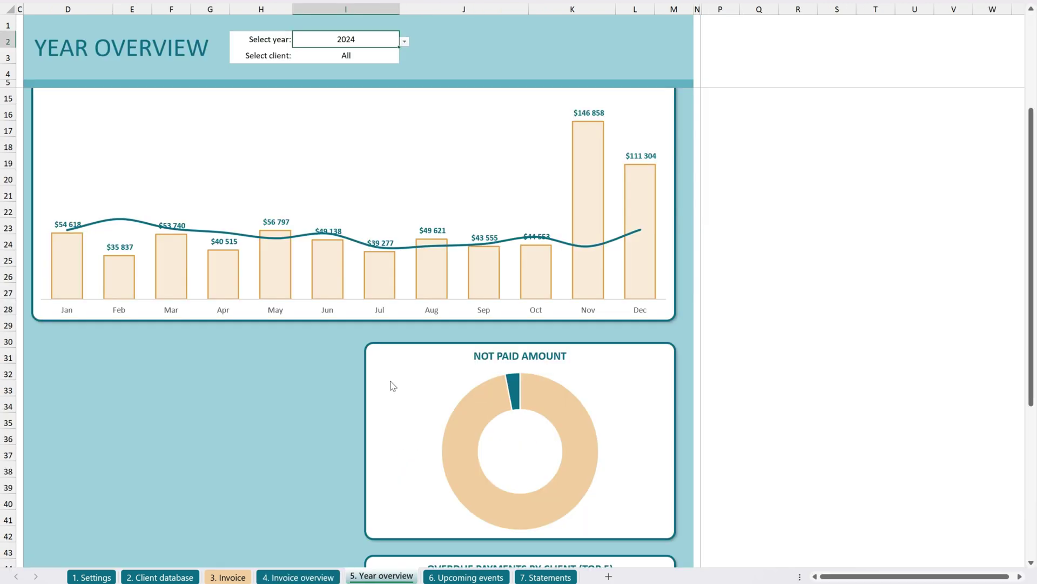
pyautogui.scroll(1, 346, 319)
pyautogui.scroll(1, 346, 319)
pyautogui.click(404, 41)
pyautogui.click(312, 83)
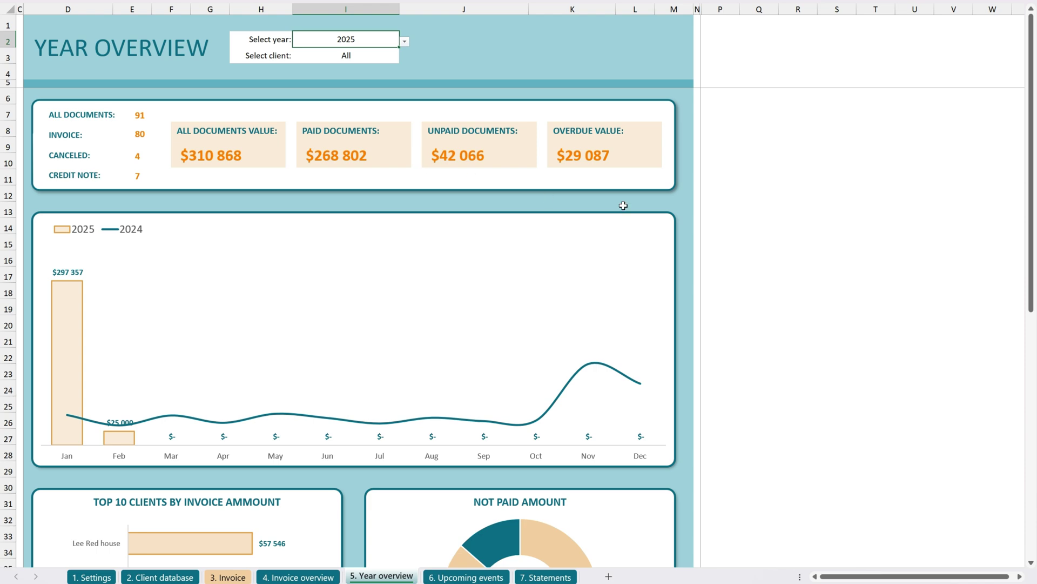
pyautogui.scroll(-8, 722, 254)
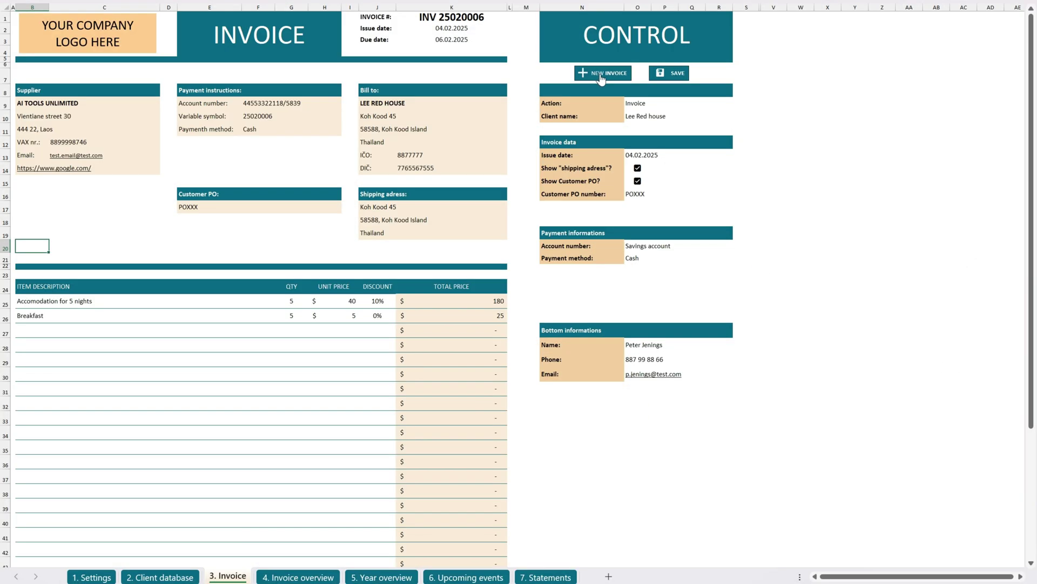
pyautogui.click(601, 75)
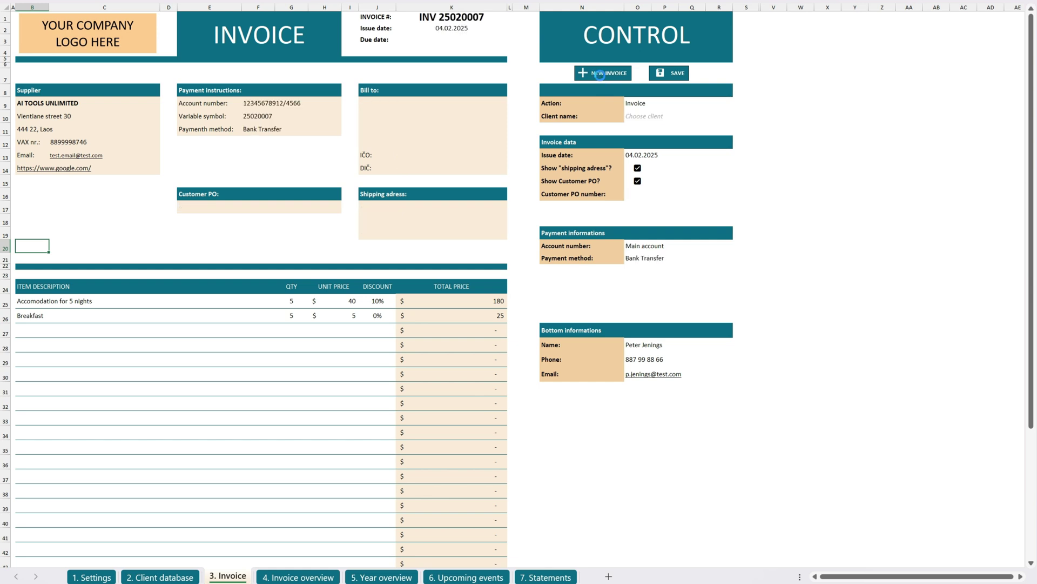
pyautogui.click(650, 102)
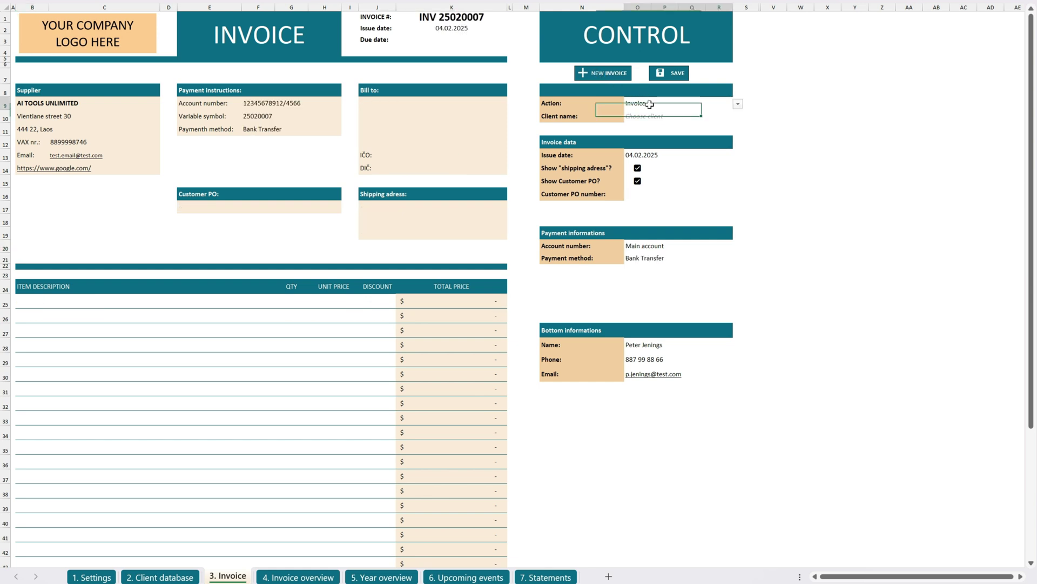
pyautogui.click(739, 107)
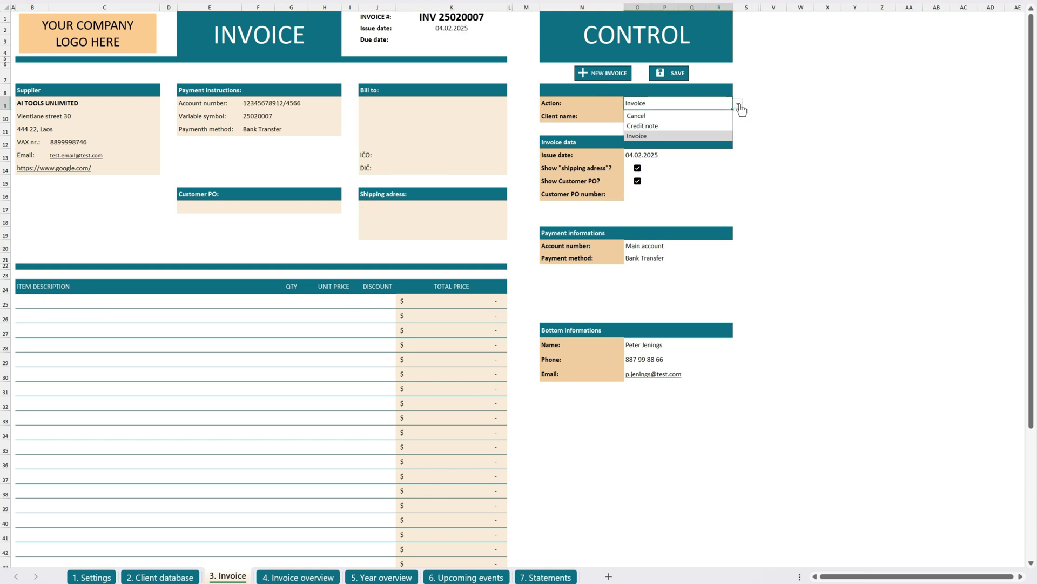
pyautogui.click(670, 136)
pyautogui.click(702, 117)
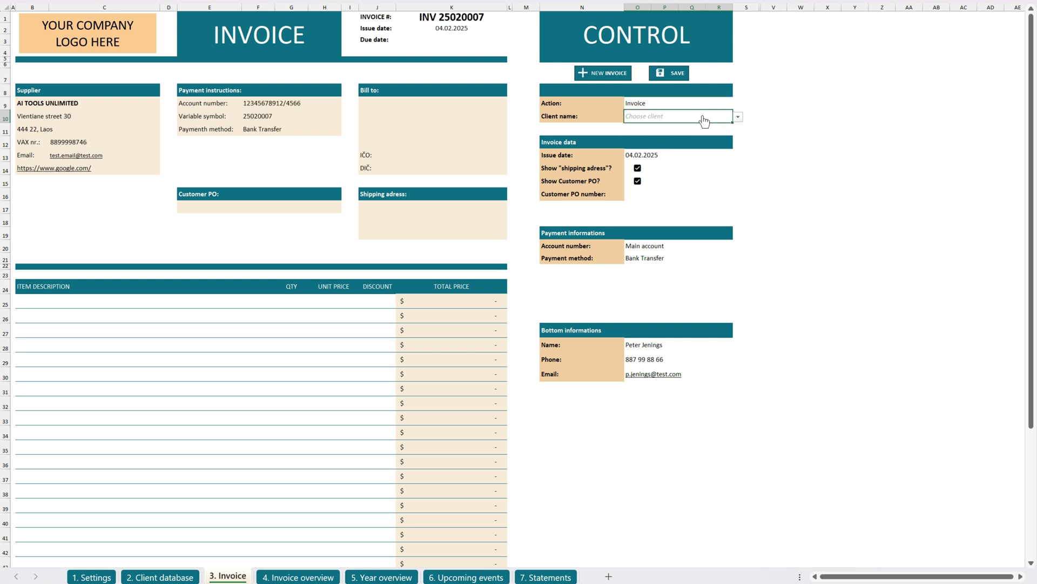
pyautogui.click(738, 116)
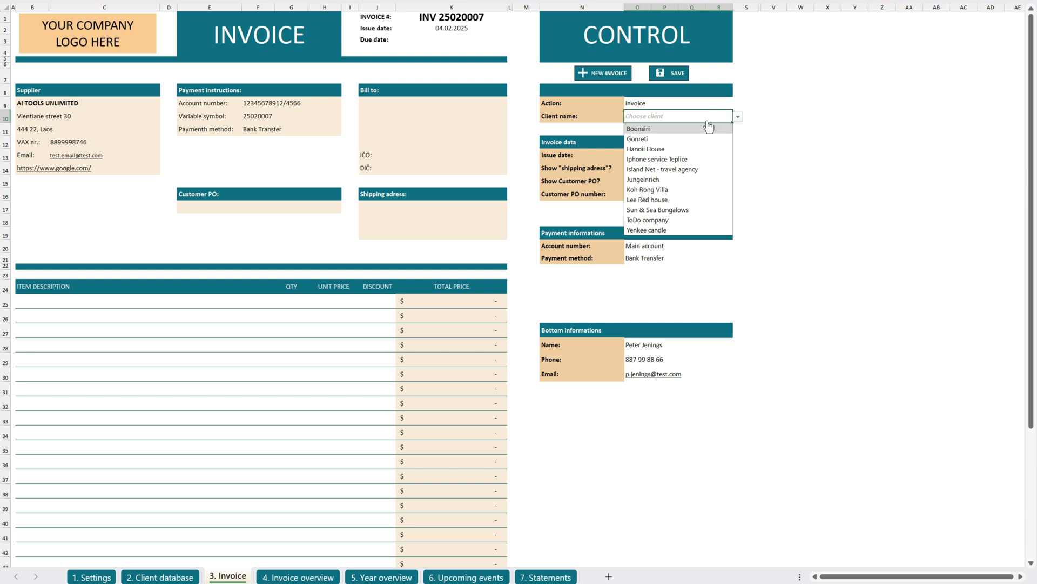
pyautogui.click(659, 199)
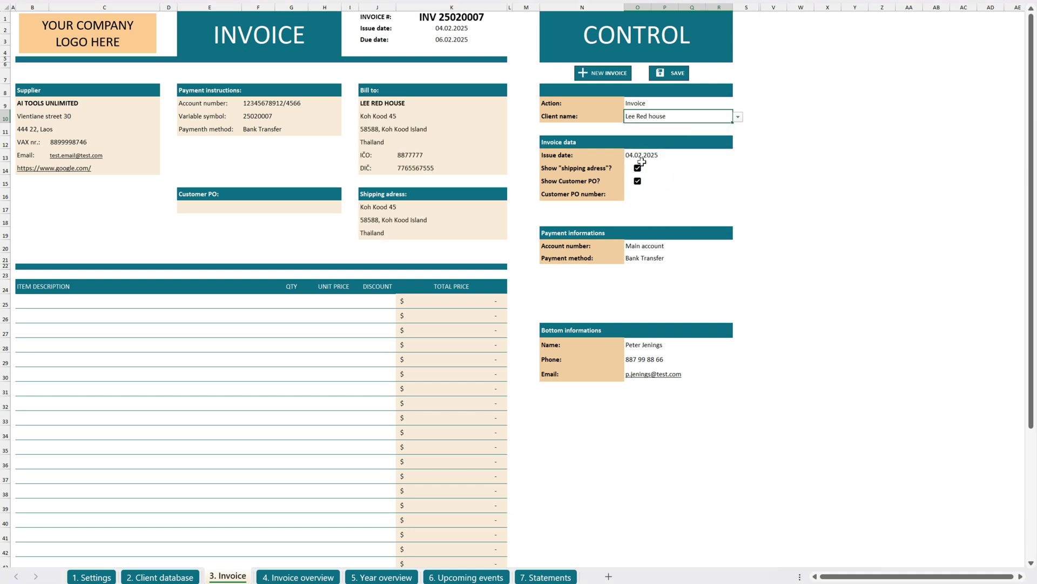
# Keep the shipping address and customer PO shown, and enter customer PO TEST PO.
pyautogui.click(642, 155)
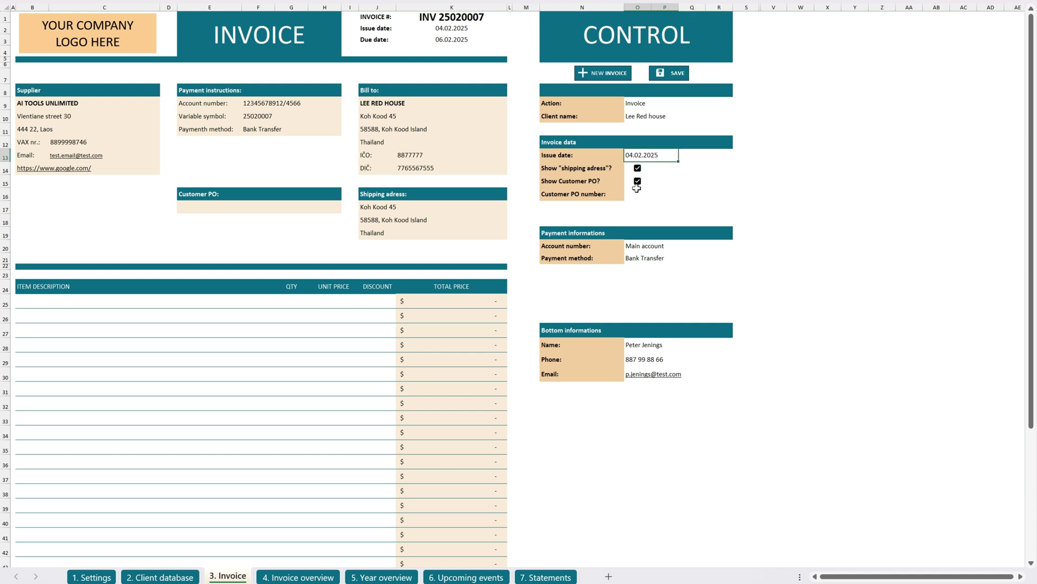
pyautogui.click(638, 168)
pyautogui.click(638, 168)
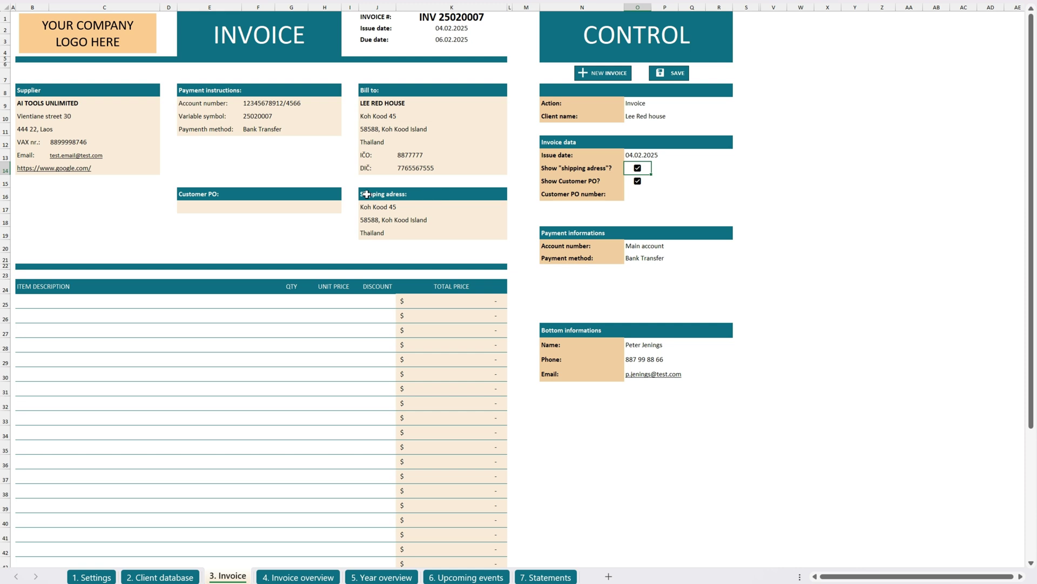
pyautogui.click(638, 169)
pyautogui.click(638, 169)
pyautogui.click(638, 182)
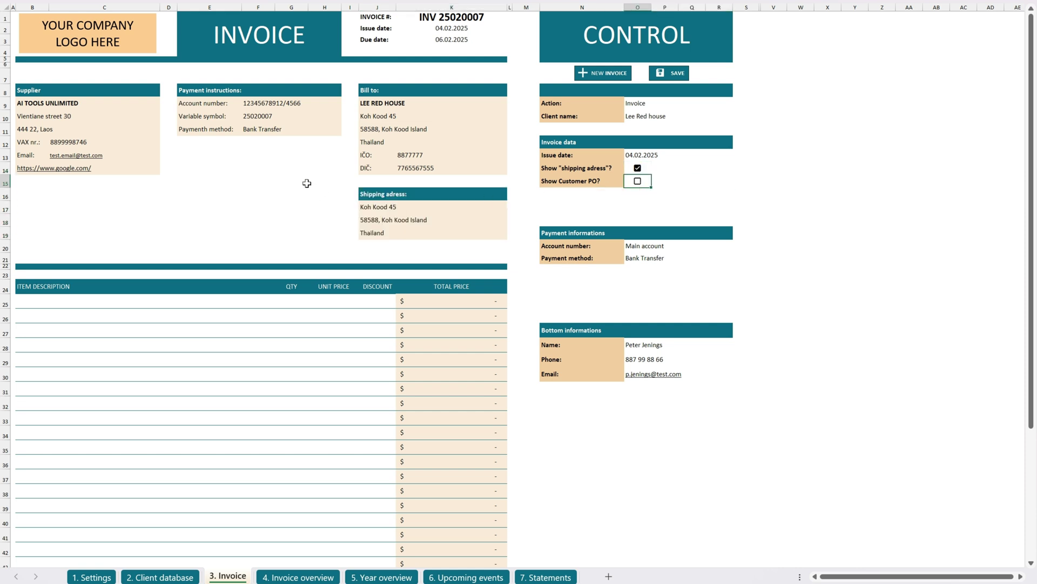
pyautogui.click(638, 181)
pyautogui.click(638, 182)
pyautogui.click(638, 183)
pyautogui.click(636, 197)
pyautogui.write('TEST PO')
pyautogui.press('Return')
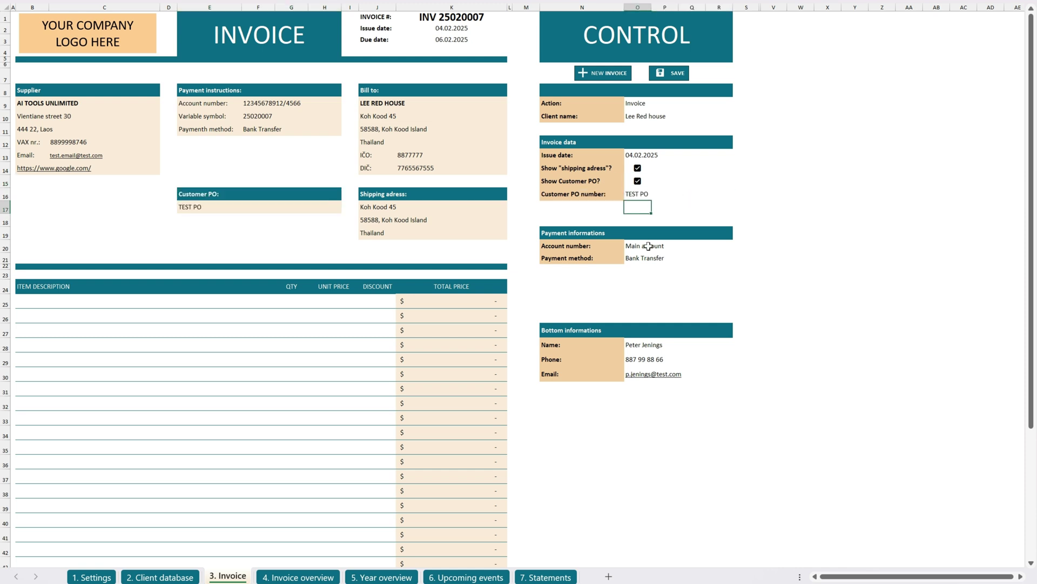
# Set the account to Main account and the payment method to Cash.
pyautogui.click(648, 246)
pyautogui.click(738, 246)
pyautogui.click(648, 274)
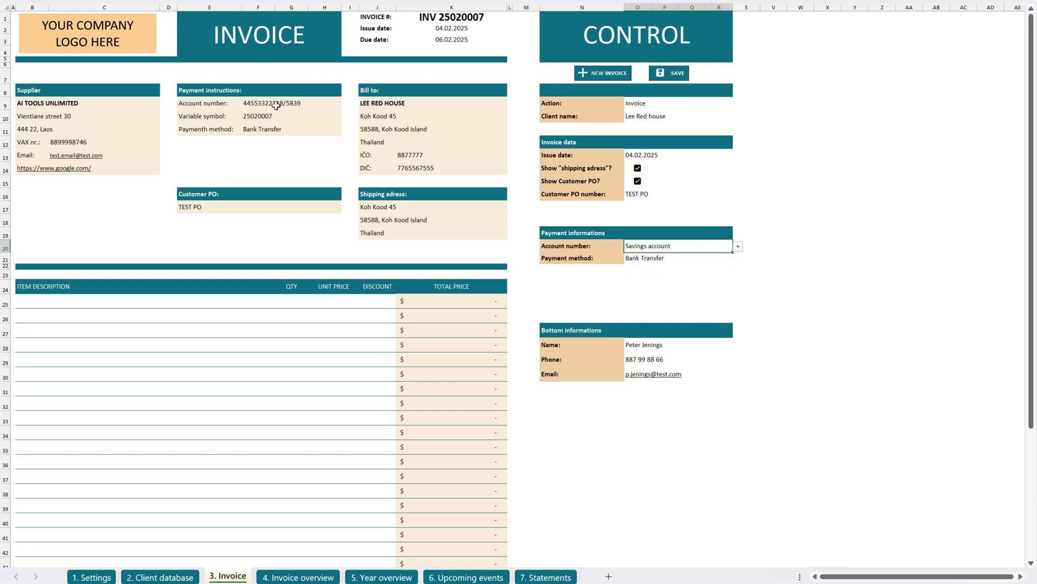
pyautogui.click(738, 247)
pyautogui.click(648, 258)
pyautogui.click(648, 258)
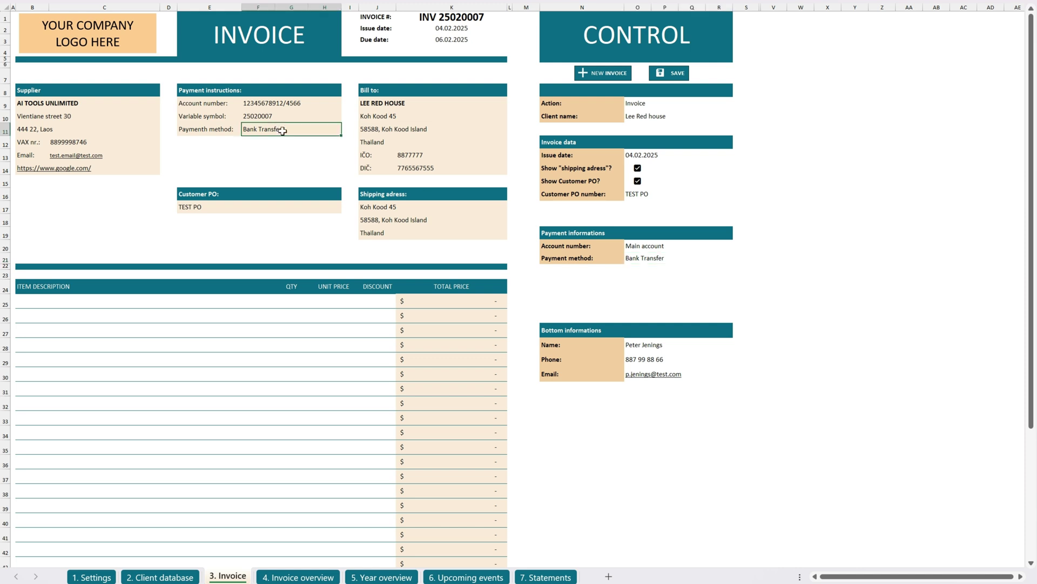
pyautogui.click(738, 259)
pyautogui.click(646, 281)
pyautogui.click(155, 302)
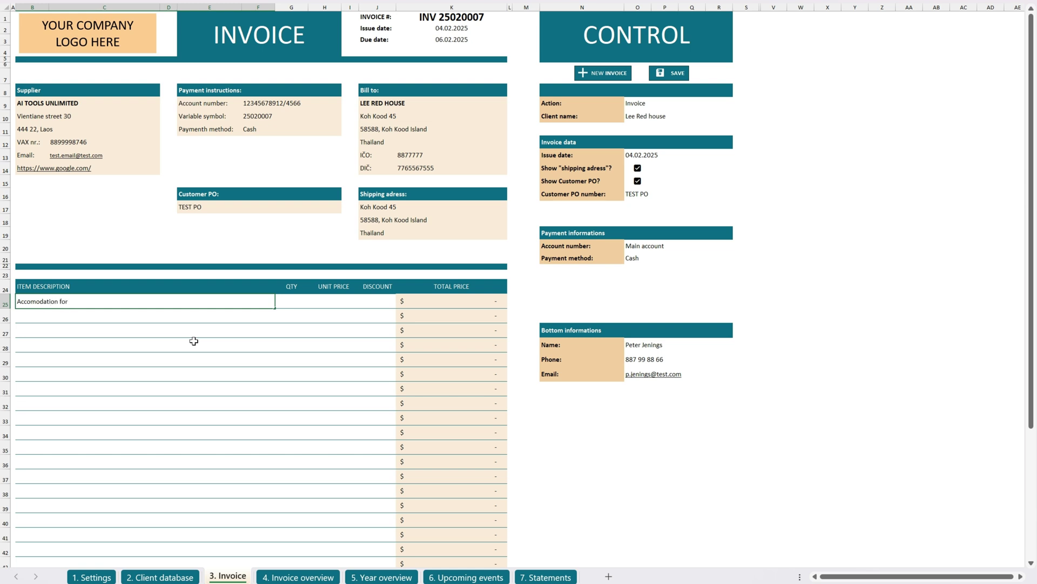
# Complete the Accomodation line with quantity 6, unit price 50 and 0% discount.
pyautogui.press('Tab')
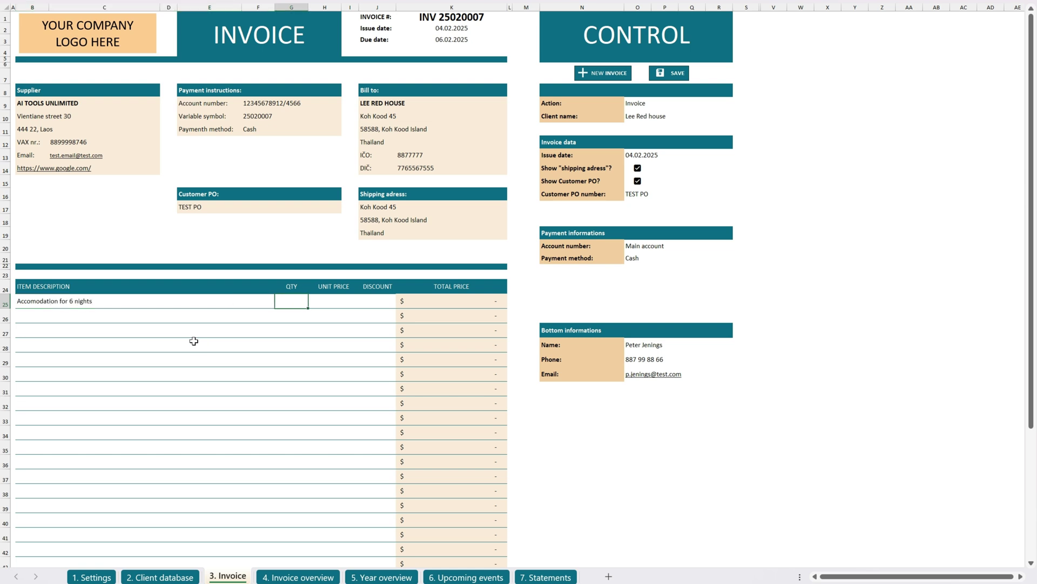
pyautogui.press('Tab')
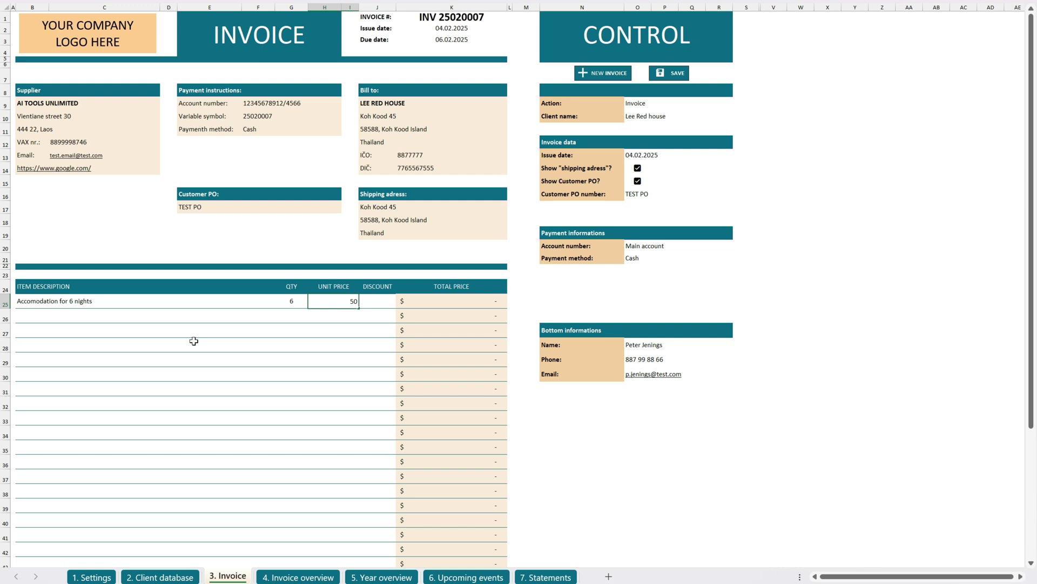
pyautogui.write('50')
pyautogui.press('Tab')
pyautogui.press('Return')
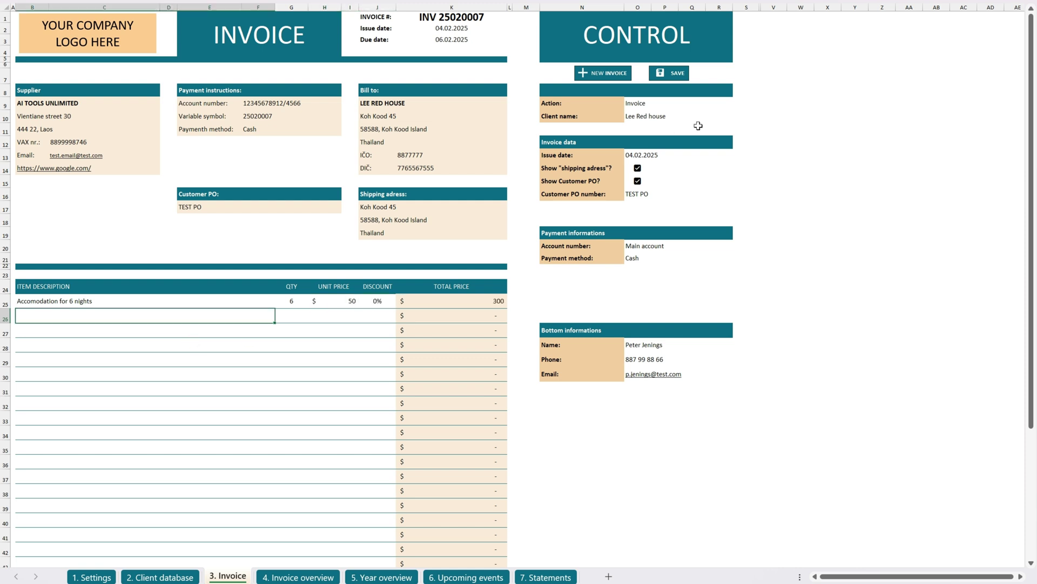
# Save INV 25020007 and highlight its $345 row in the invoice overview.
pyautogui.click(678, 79)
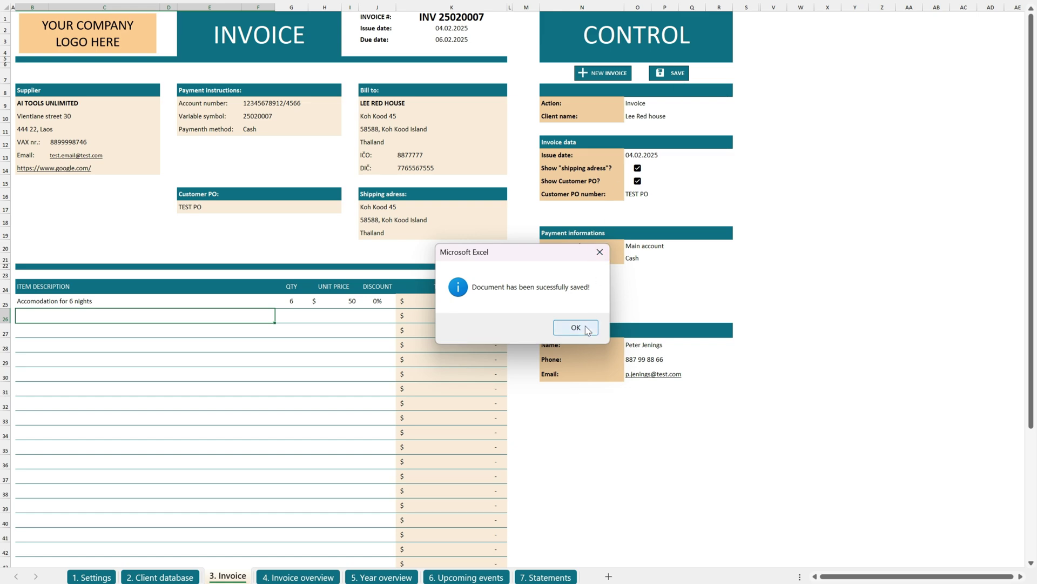
pyautogui.click(587, 329)
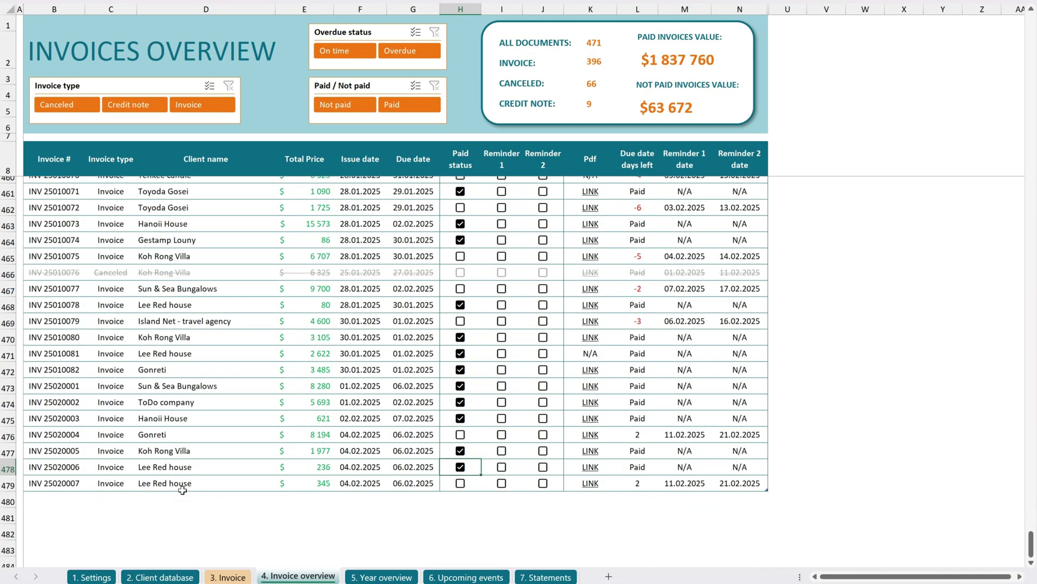
pyautogui.scroll(-2, 182, 490)
pyautogui.click(77, 412)
pyautogui.moveTo(43, 412); pyautogui.dragTo(735, 417)
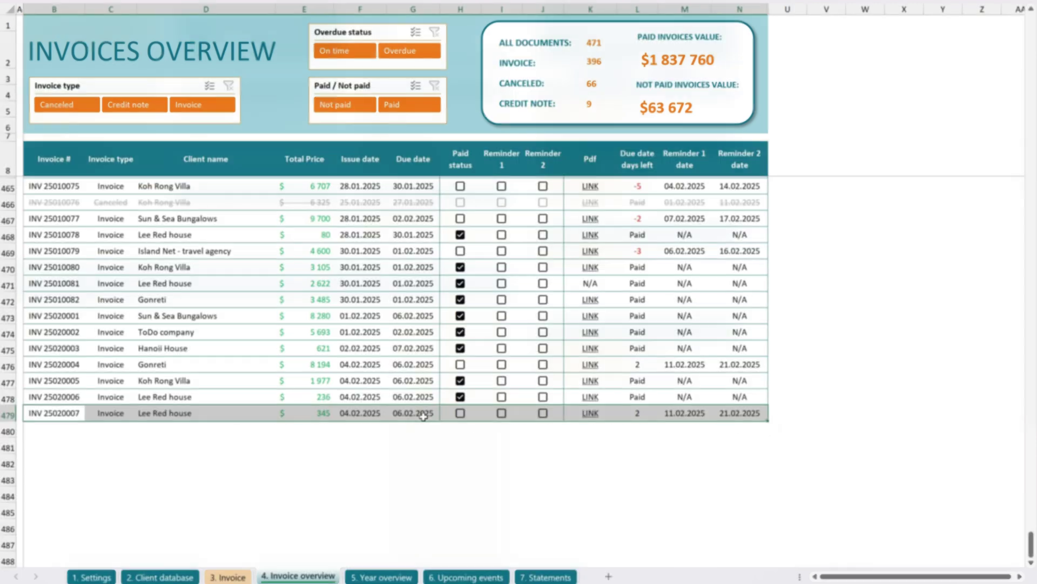
pyautogui.click(738, 104)
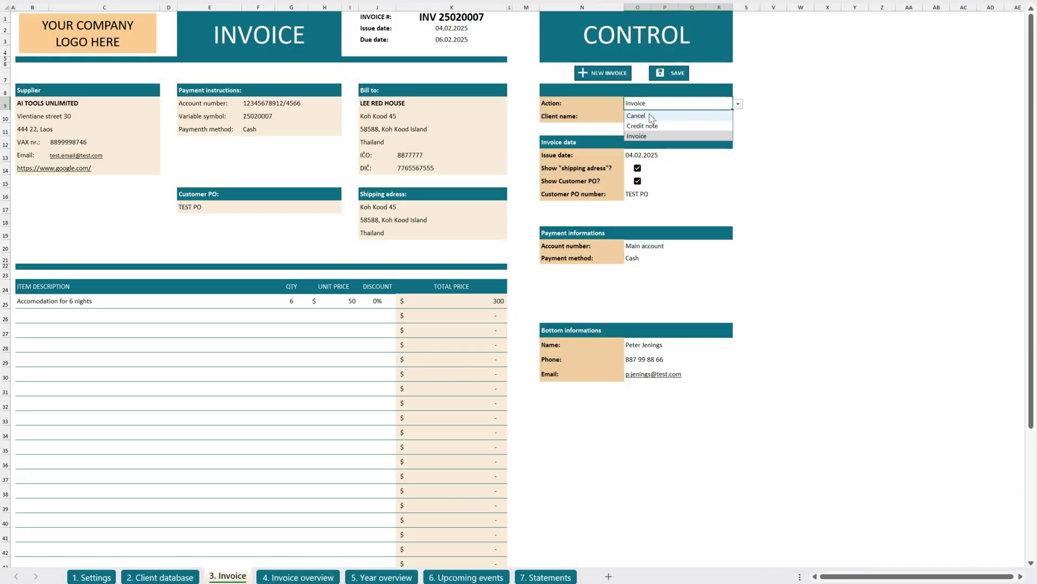
pyautogui.click(645, 116)
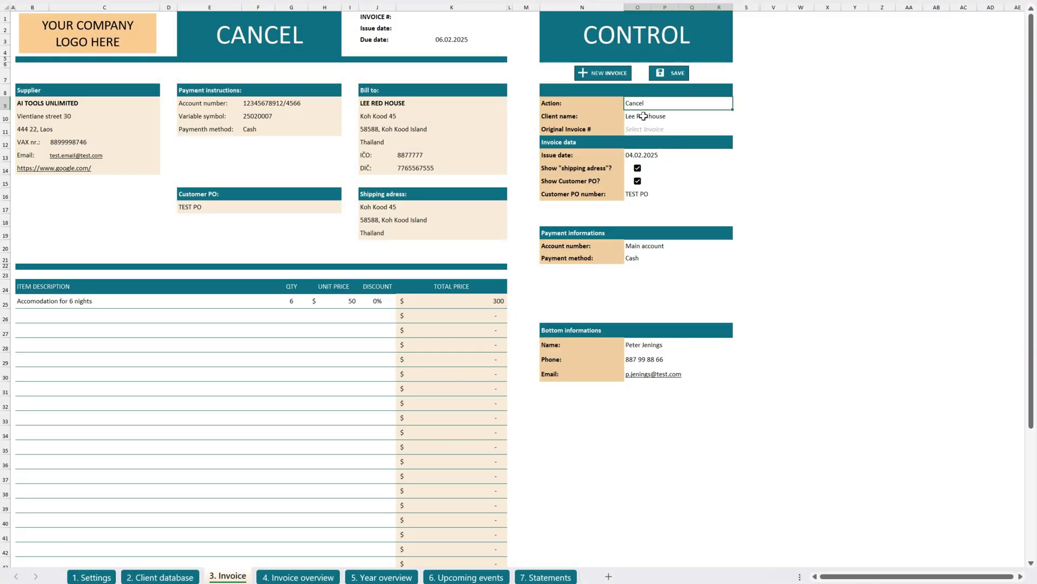
pyautogui.click(670, 116)
pyautogui.click(738, 117)
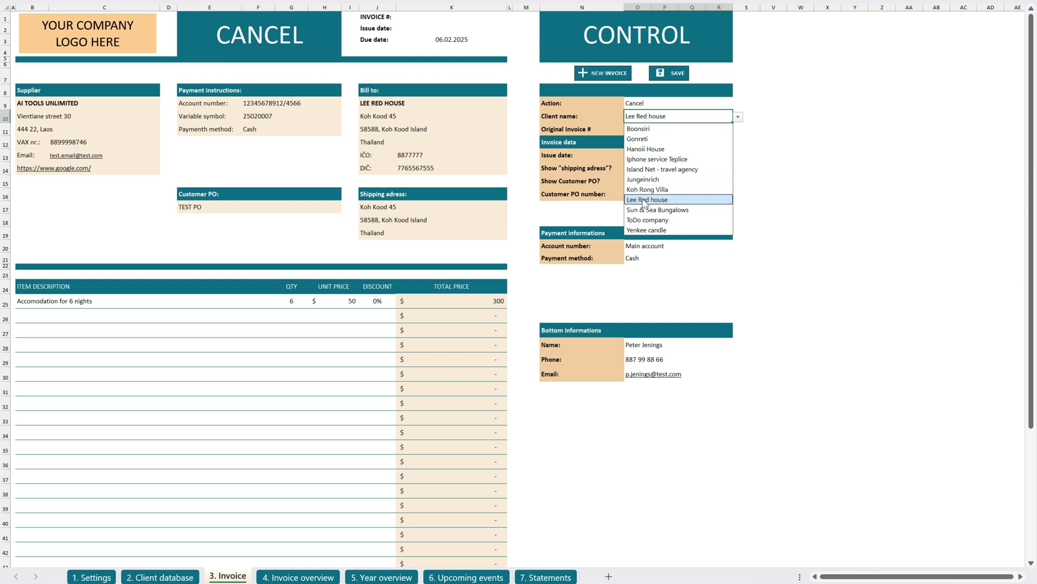
pyautogui.click(643, 200)
pyautogui.click(662, 131)
pyautogui.click(738, 130)
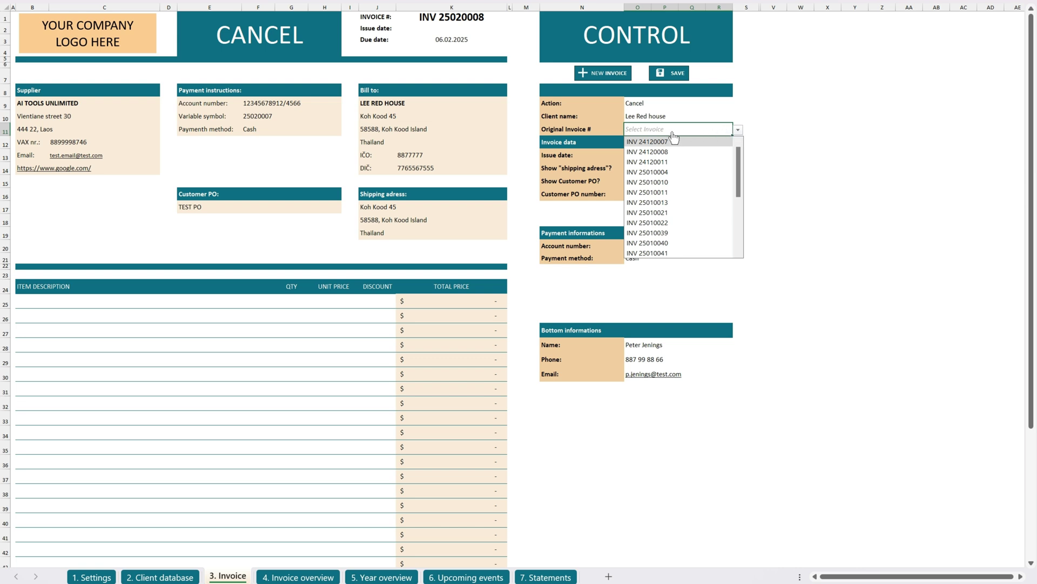
pyautogui.moveTo(737, 168); pyautogui.dragTo(747, 236)
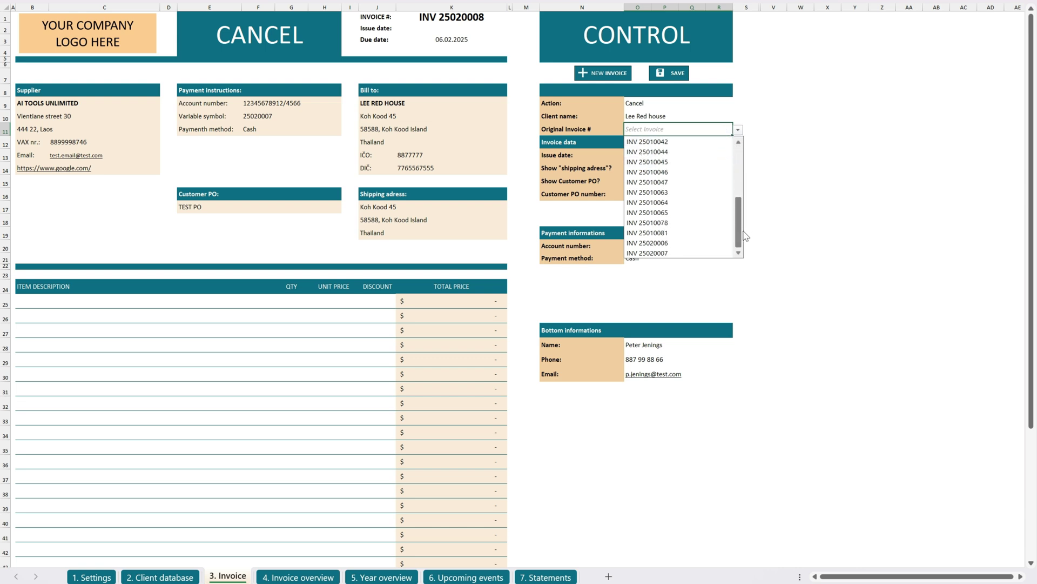
pyautogui.click(644, 254)
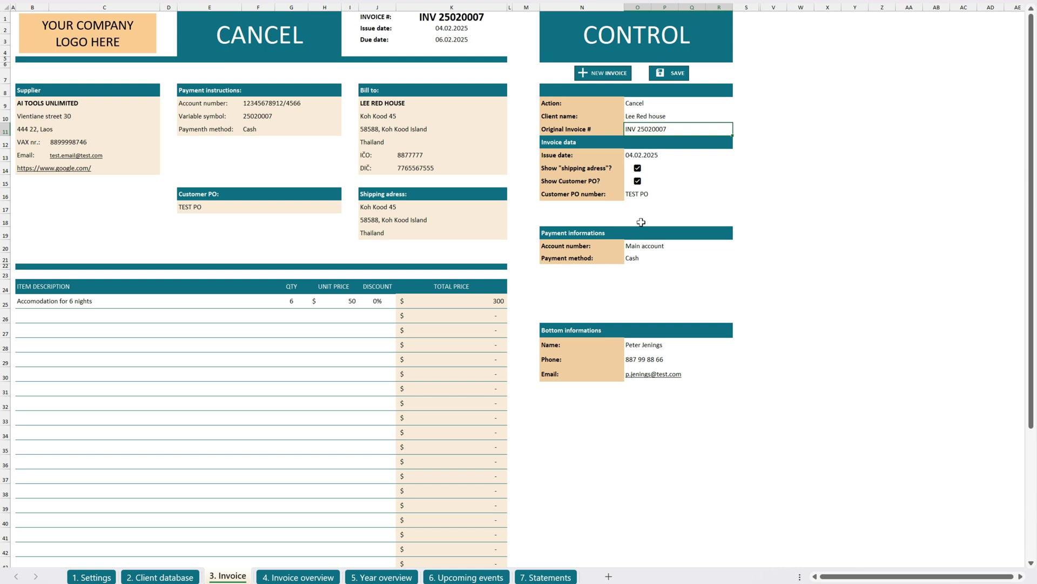
# Save the cancellation and select INV 25020007's struck-through Canceled row in the overview.
pyautogui.click(674, 77)
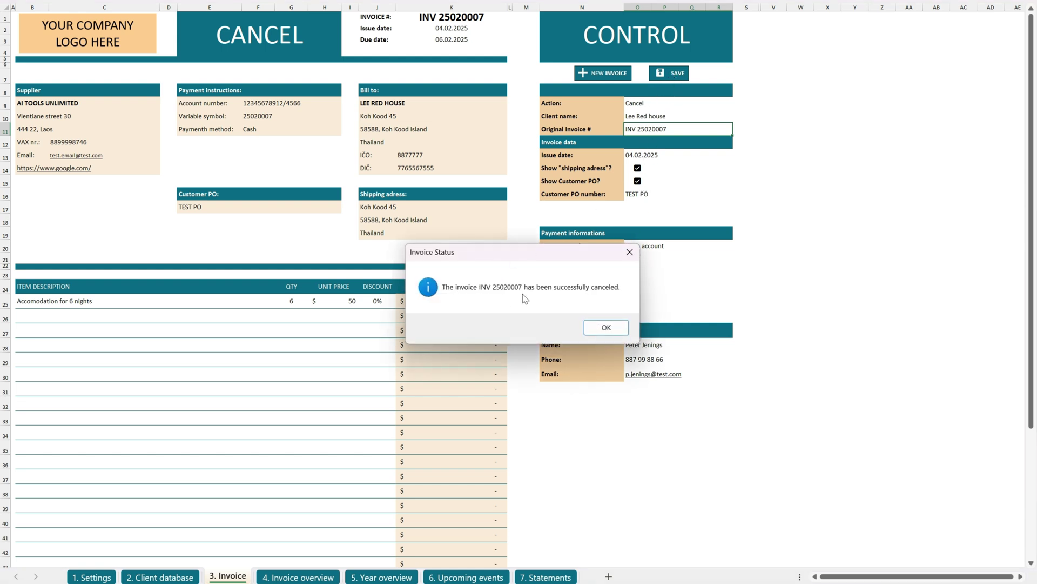
pyautogui.click(608, 327)
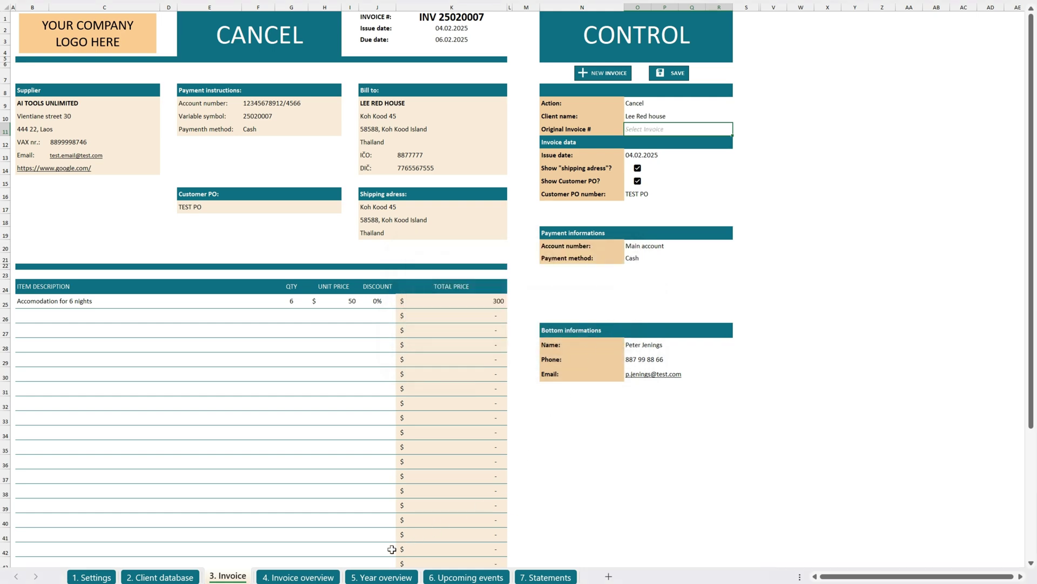
pyautogui.click(310, 577)
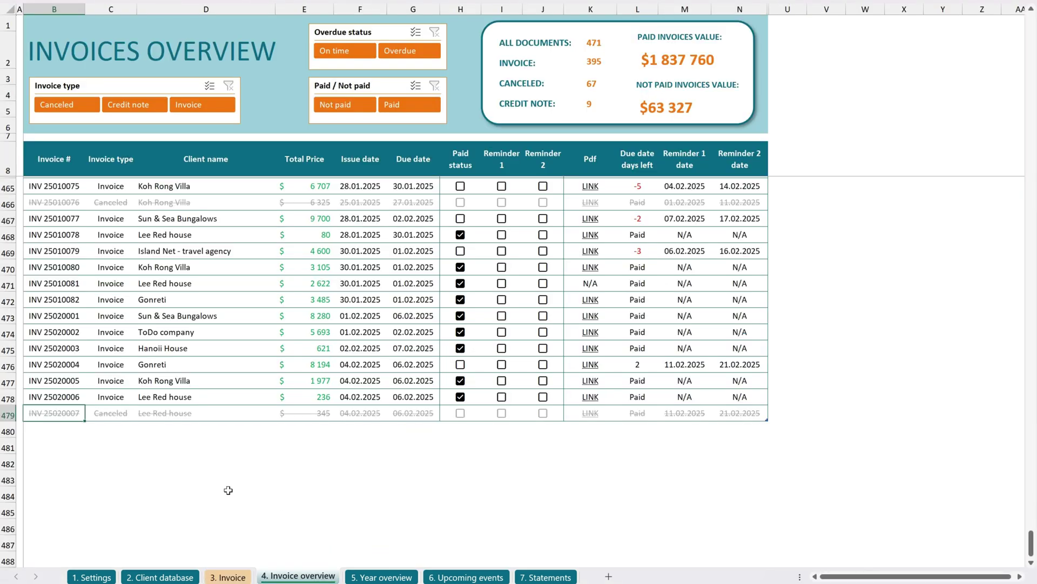
pyautogui.click(28, 415)
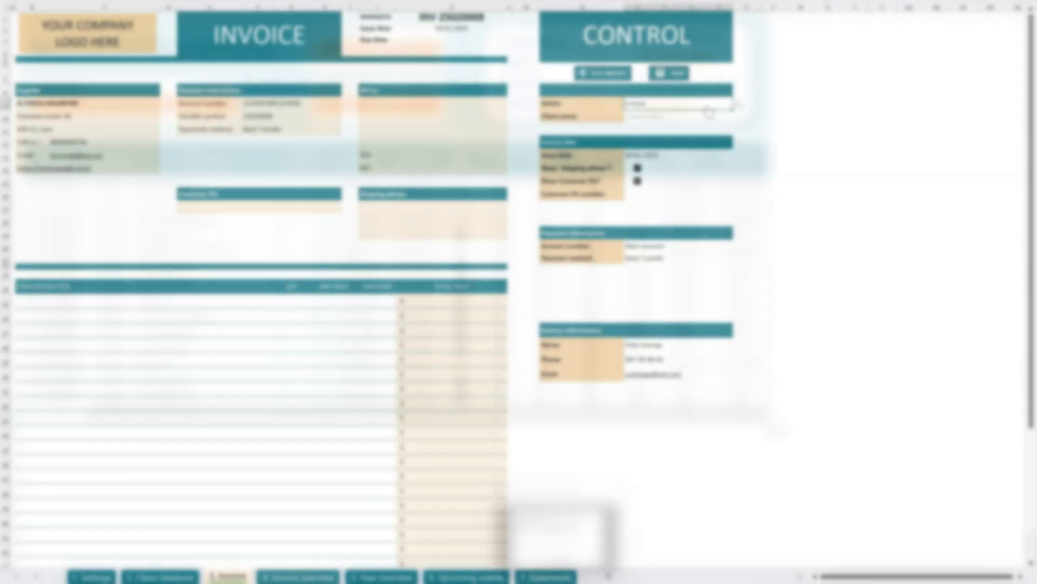
pyautogui.click(643, 126)
pyautogui.click(726, 116)
pyautogui.click(737, 117)
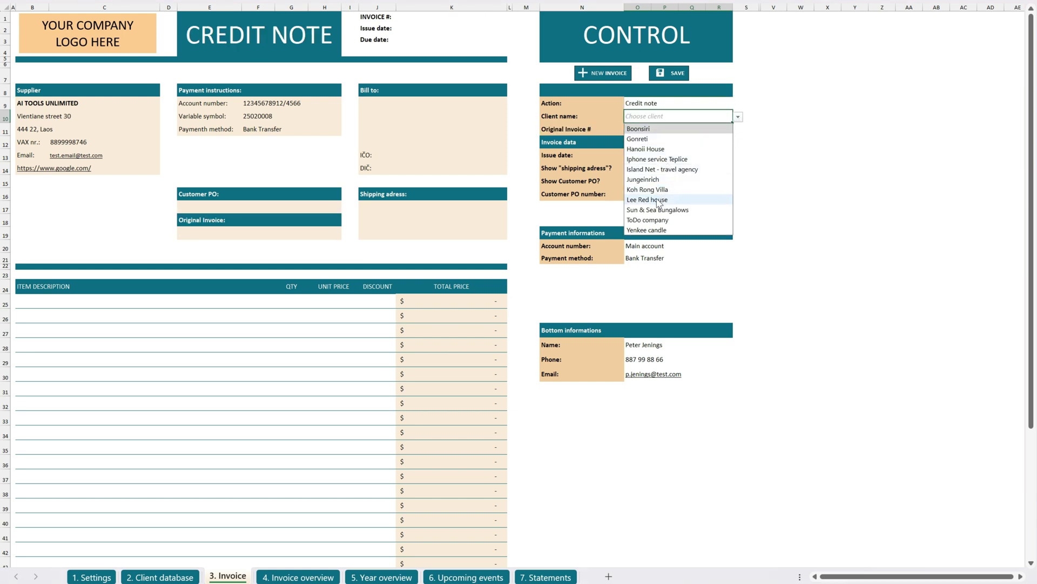
pyautogui.click(689, 200)
pyautogui.click(700, 130)
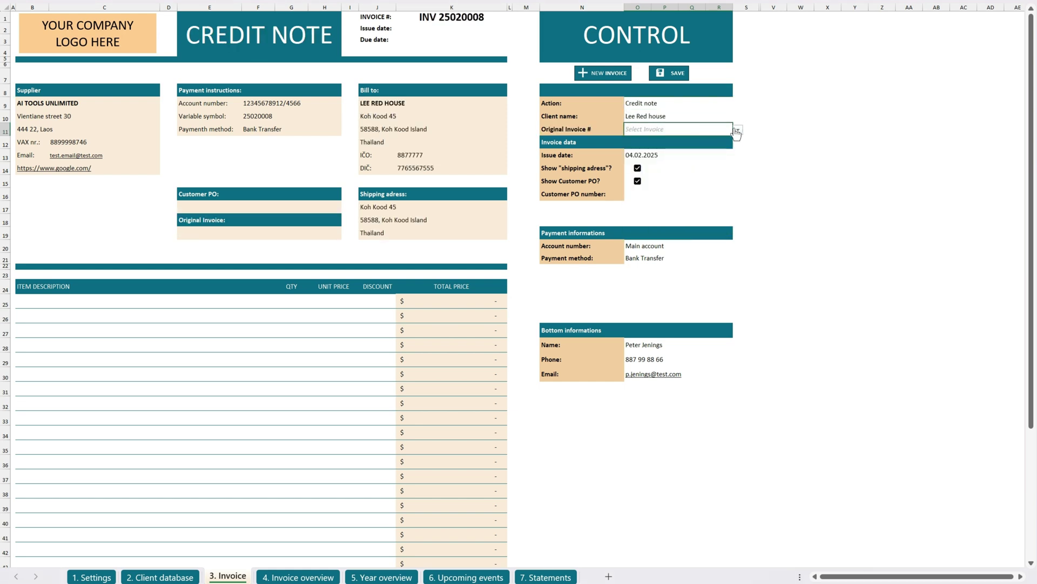
pyautogui.click(737, 130)
pyautogui.moveTo(740, 156); pyautogui.dragTo(740, 205)
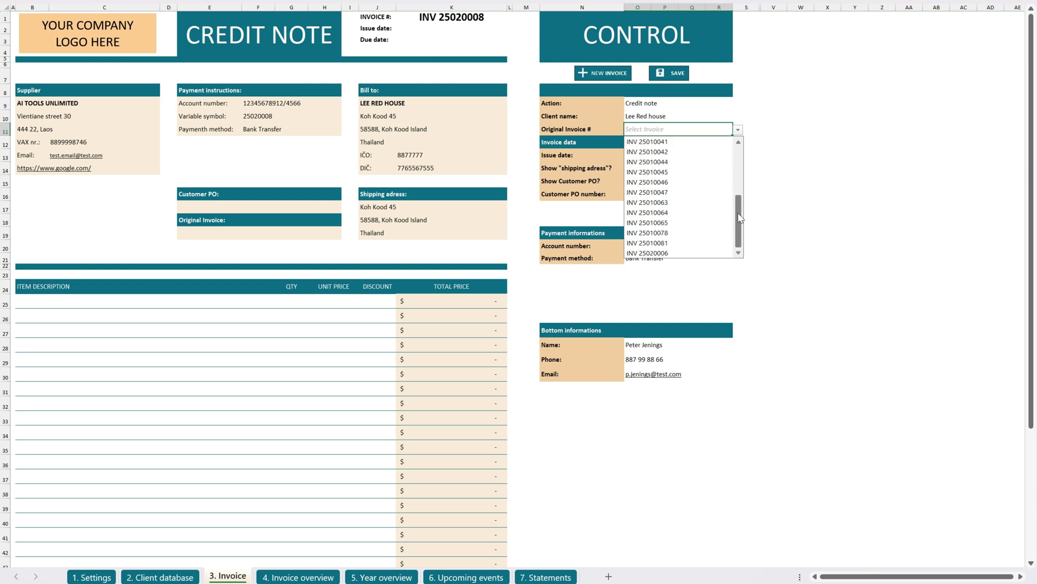
pyautogui.click(670, 253)
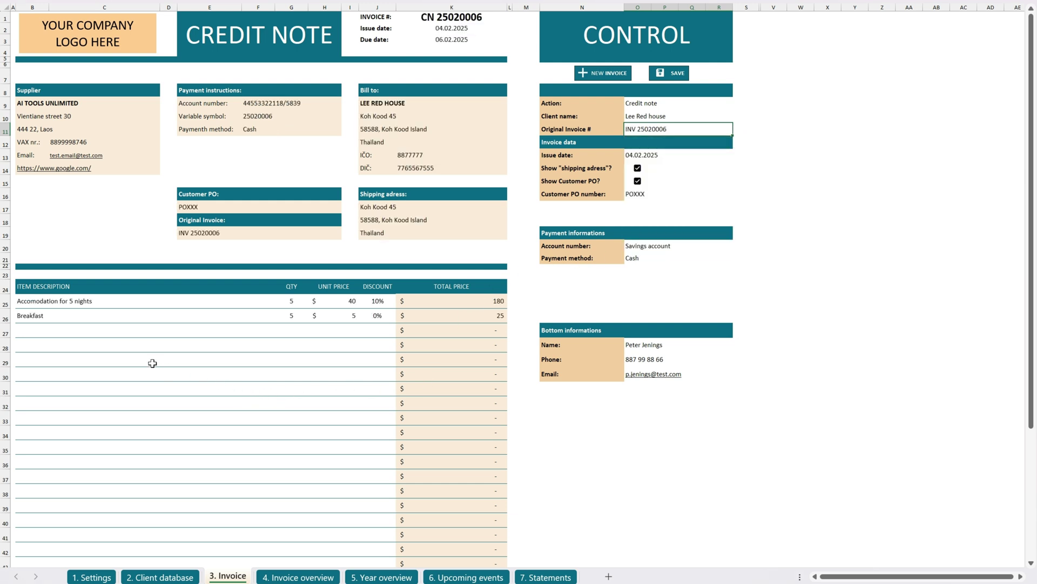
# Remove the Breakfast line, save CN 25020006, and select its $207 row in the overview.
pyautogui.moveTo(35, 319); pyautogui.dragTo(372, 319)
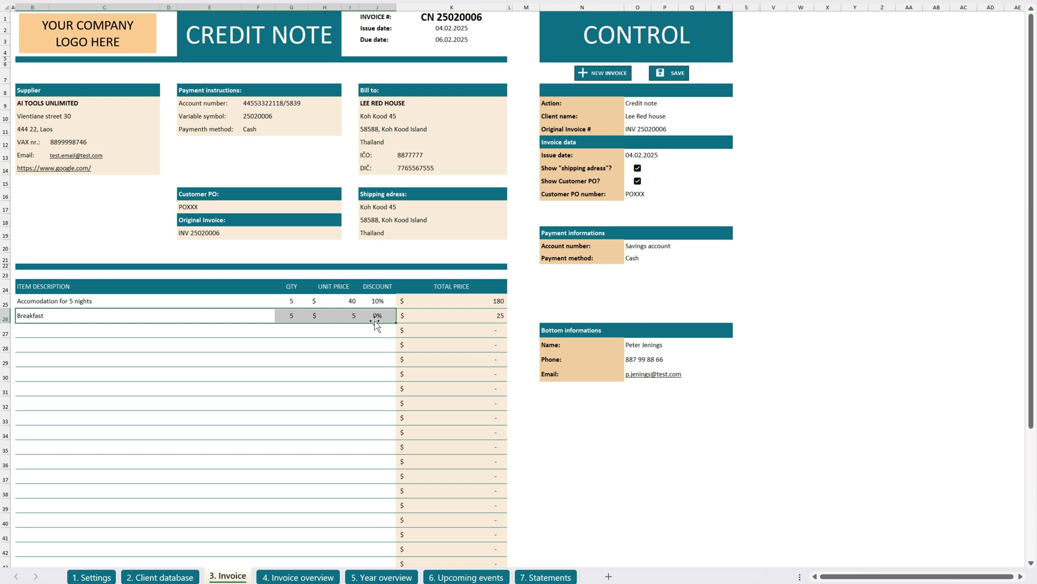
pyautogui.press('Delete')
pyautogui.click(419, 318)
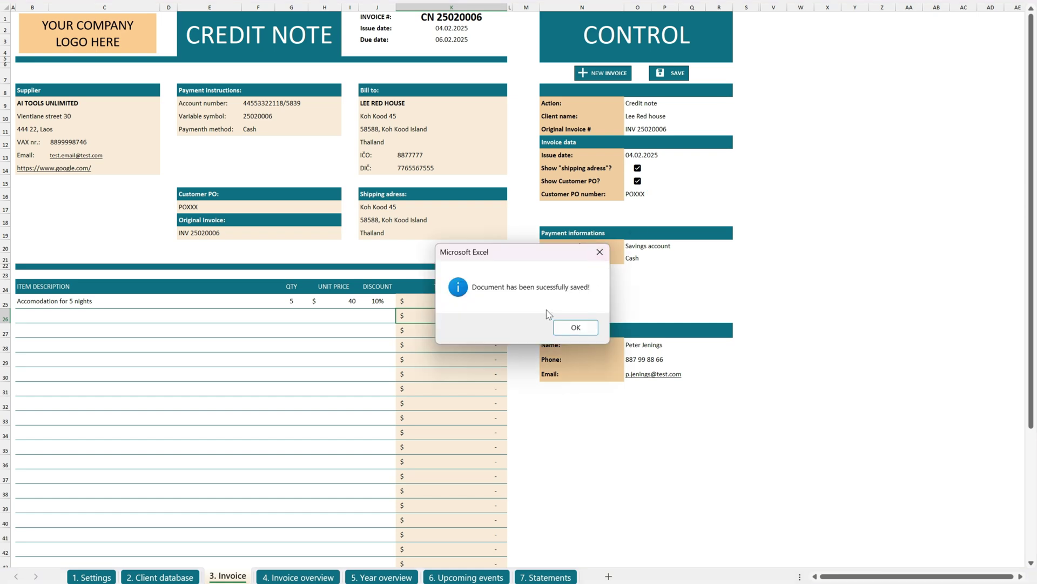
pyautogui.click(576, 327)
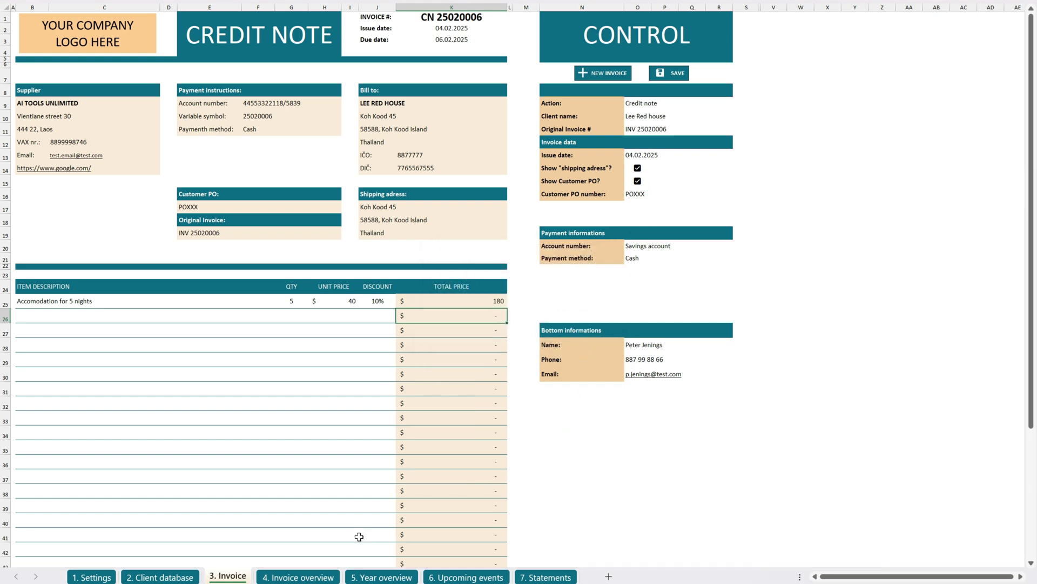
pyautogui.click(301, 576)
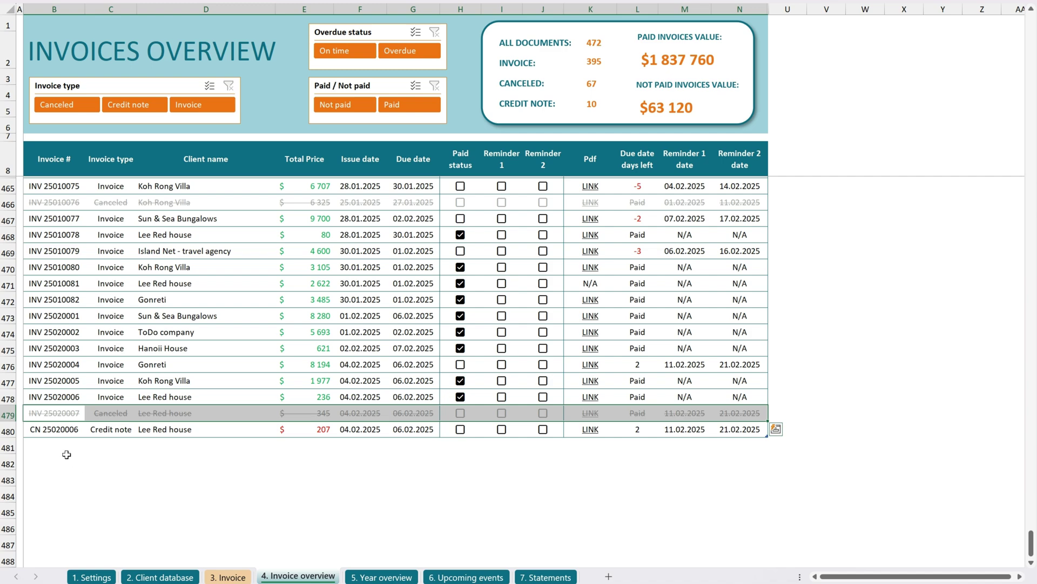
pyautogui.click(43, 430)
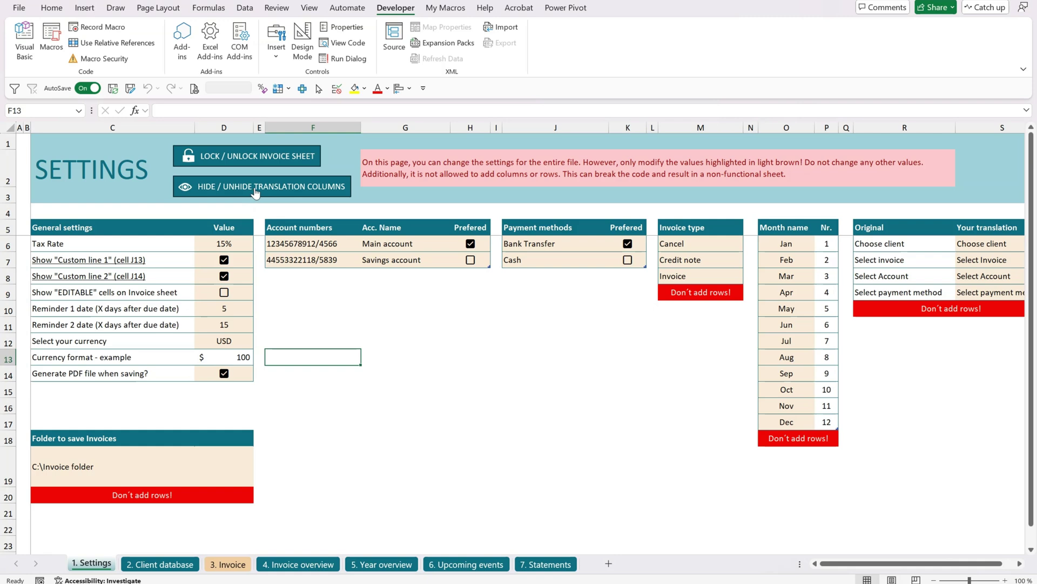
# Reveal the translation tables, change the Upcoming events entry to TEST TEXT, and toggle editable-cell highlighting.
pyautogui.click(256, 193)
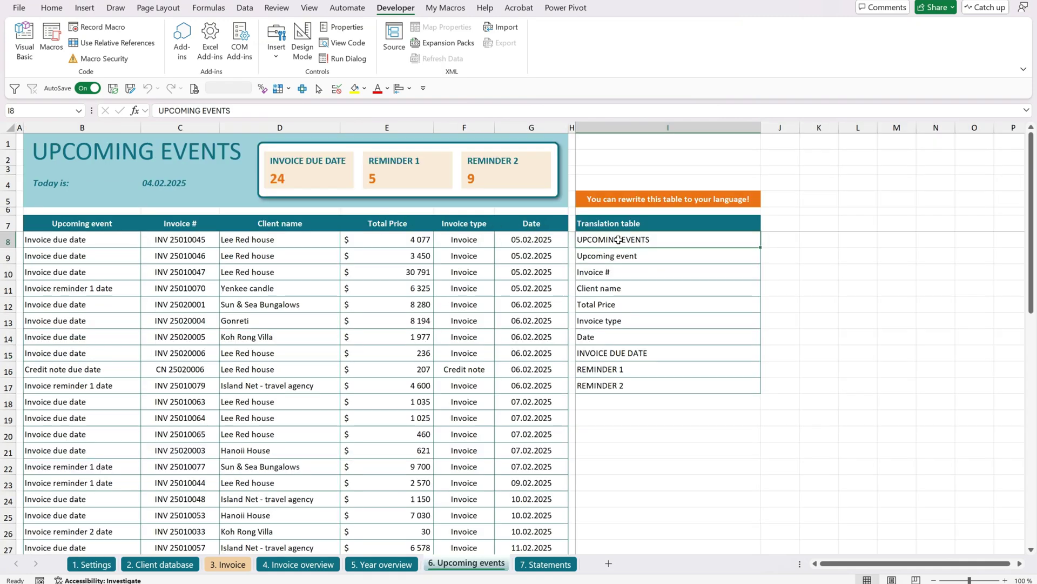
pyautogui.click(630, 201)
pyautogui.moveTo(629, 222); pyautogui.dragTo(643, 387)
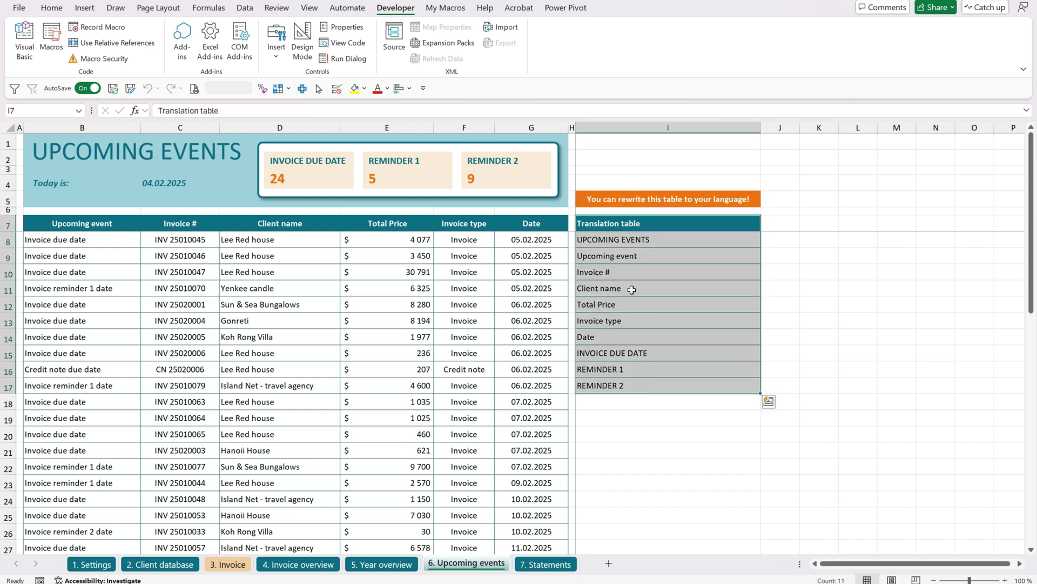
pyautogui.click(635, 241)
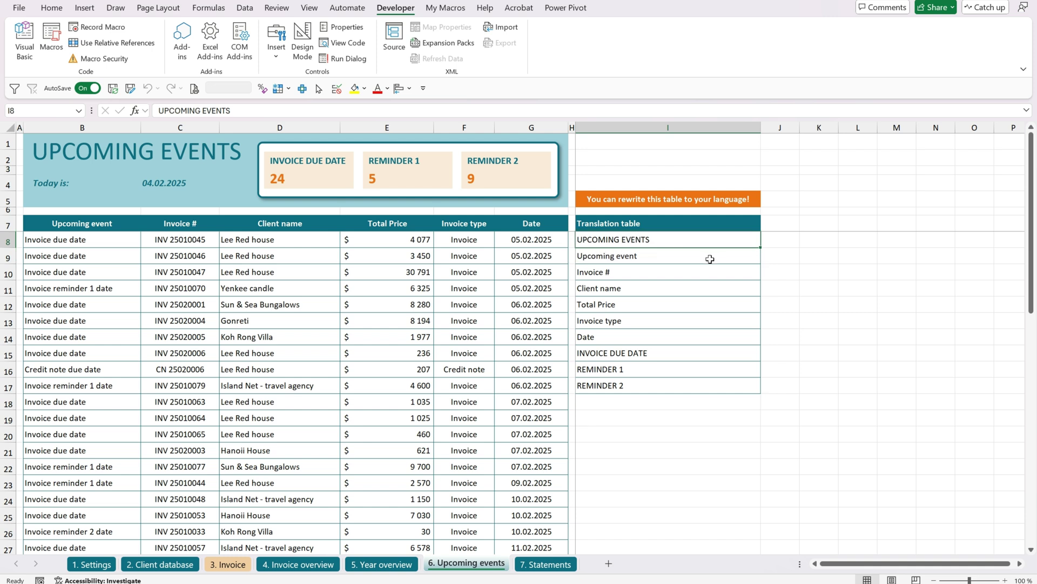
pyautogui.write('TEST TEXT')
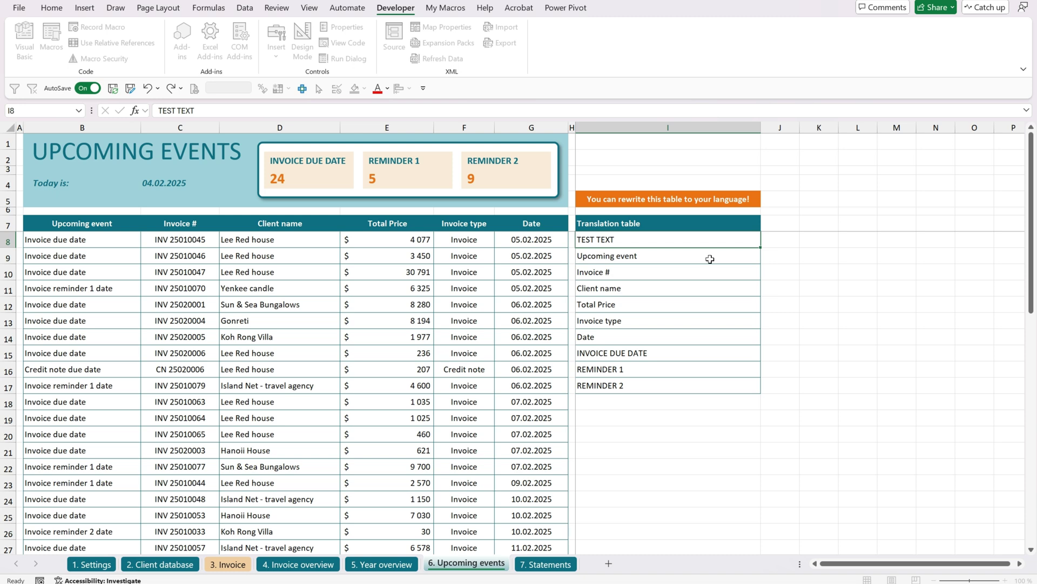
pyautogui.press('Return')
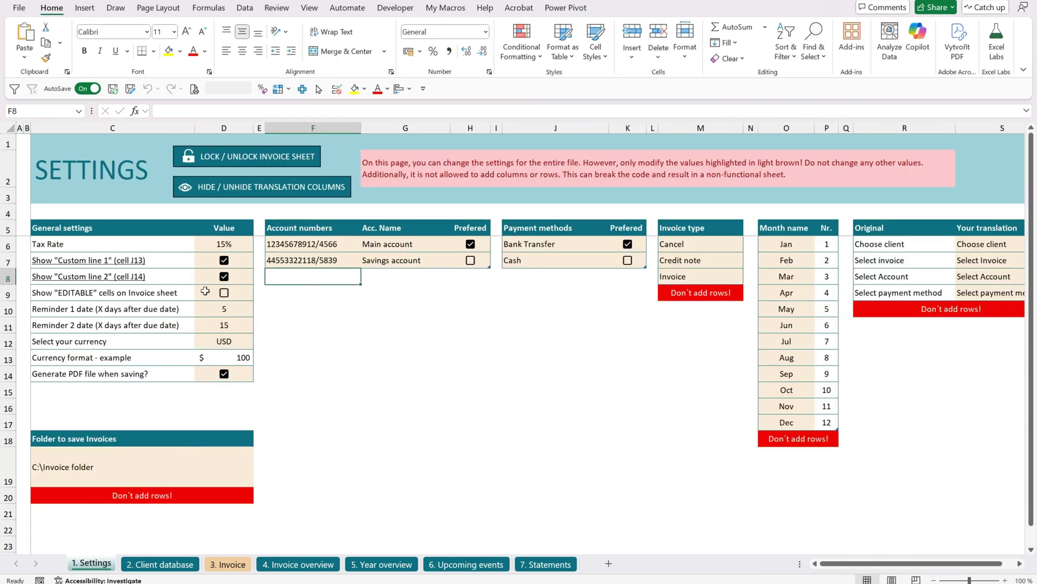
pyautogui.click(146, 294)
pyautogui.click(225, 293)
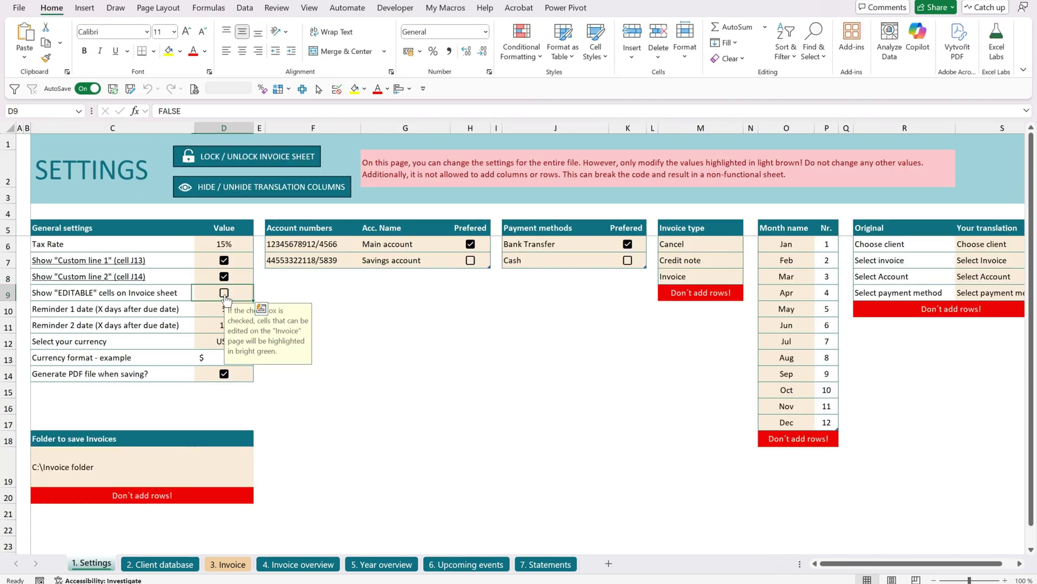
# Enter supplier lines My new name, My adress and 'other informations i want to have here'.
pyautogui.click(313, 292)
pyautogui.click(227, 563)
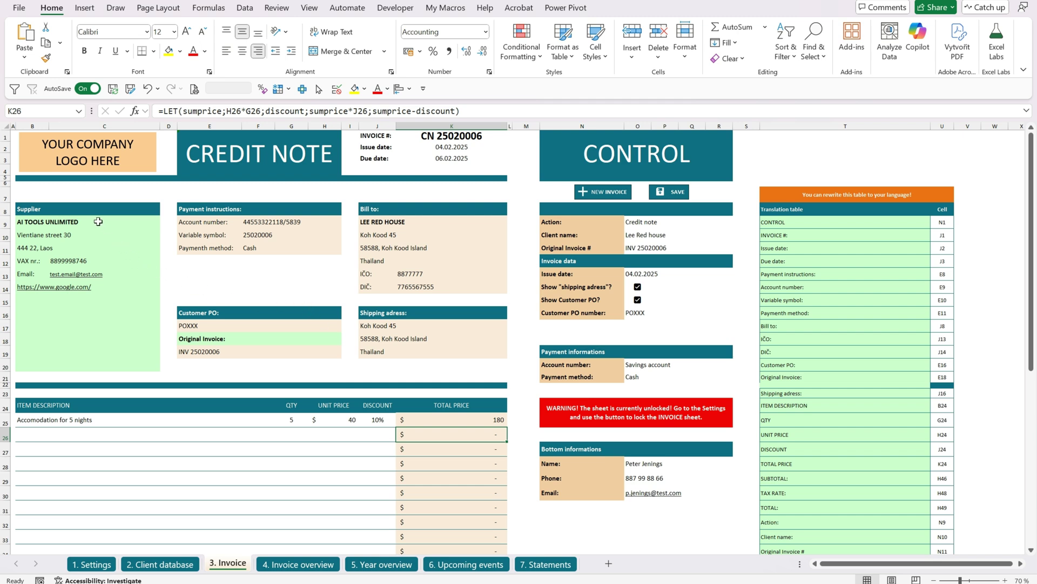
pyautogui.moveTo(101, 223); pyautogui.dragTo(94, 249)
pyautogui.click(42, 222)
pyautogui.write('My new name')
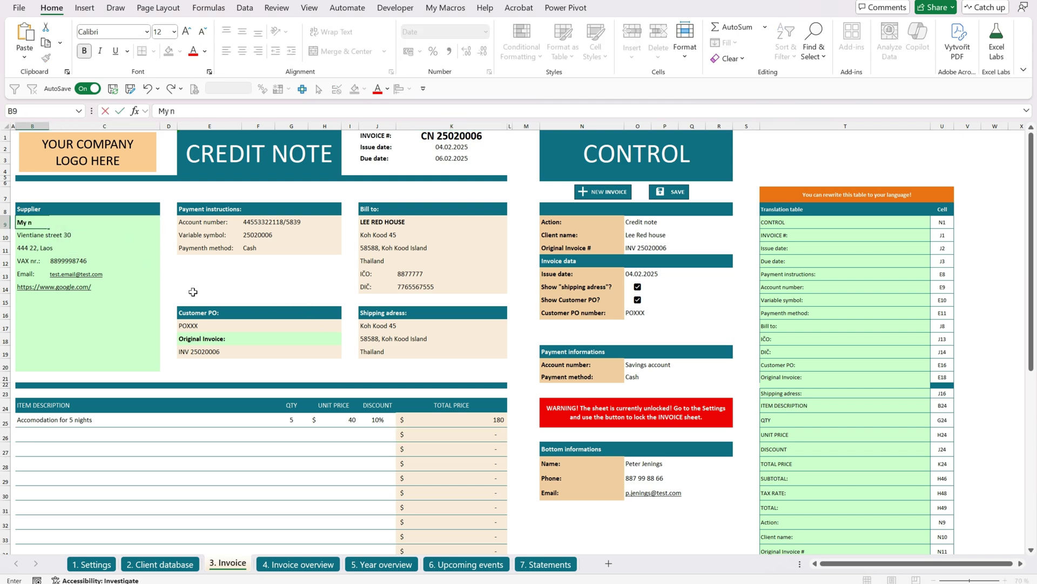
pyautogui.press('Return')
pyautogui.write('My adress')
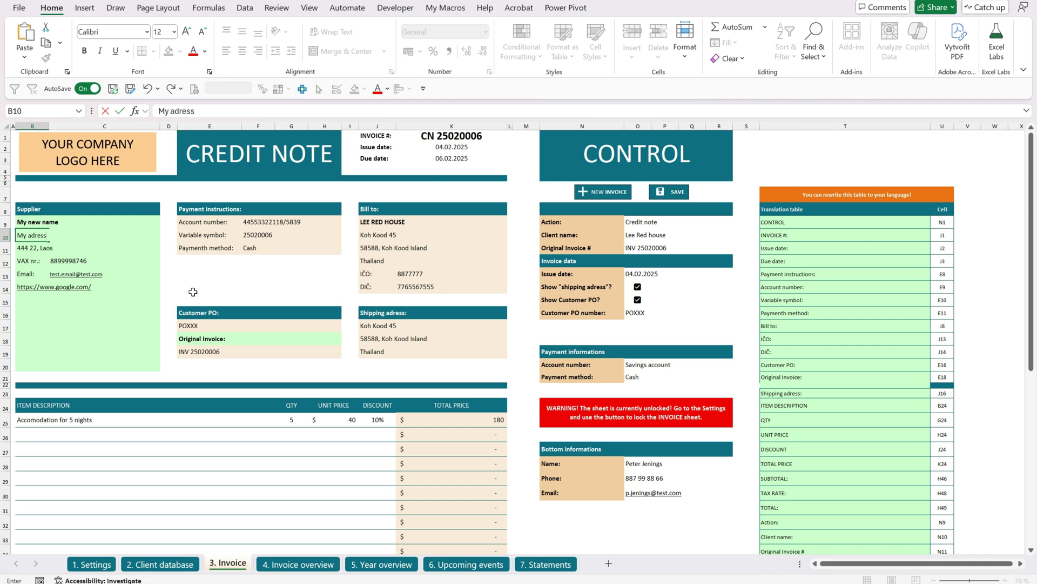
pyautogui.press('Return')
pyautogui.press('Return')
pyautogui.press('Return')
pyautogui.press('Return')
pyautogui.press('Return')
pyautogui.press('Return')
pyautogui.press('Return')
pyautogui.write('other informations i want to have here')
pyautogui.press('Return')
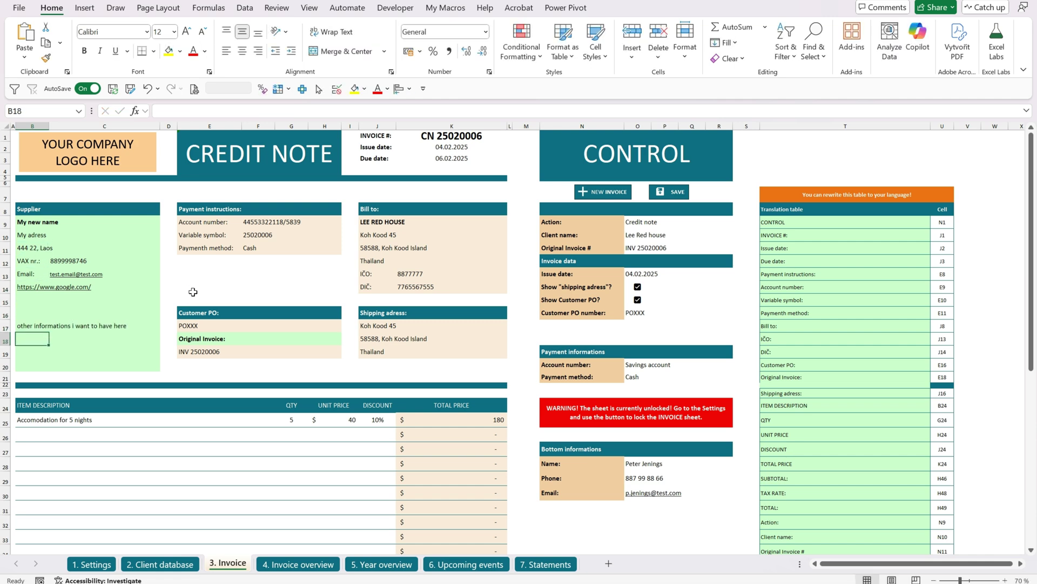
pyautogui.click(197, 562)
pyautogui.click(92, 564)
# Turn off editable-cell highlighting and check the invoice save folder path.
pyautogui.click(224, 292)
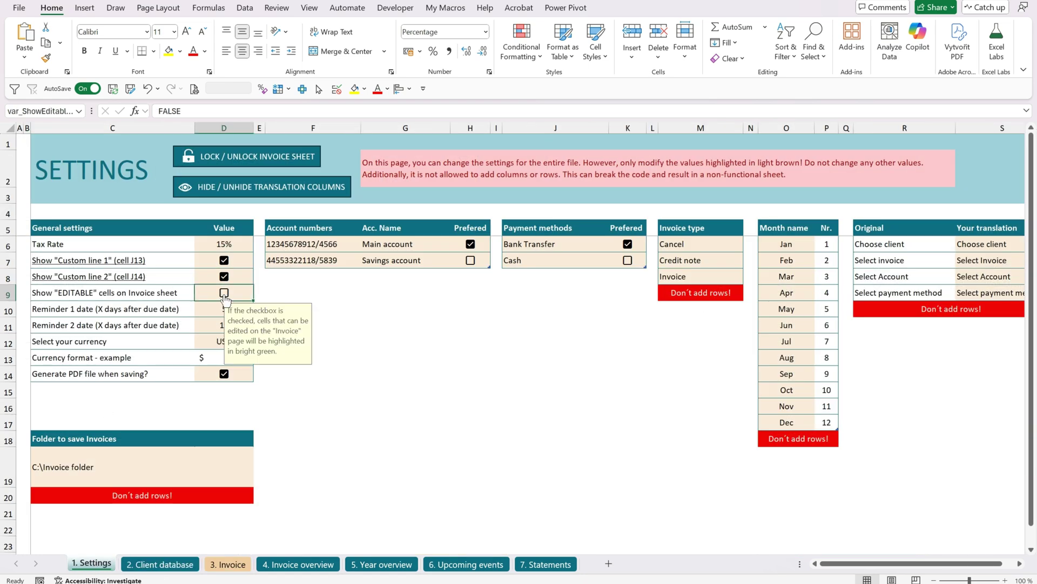
pyautogui.click(250, 566)
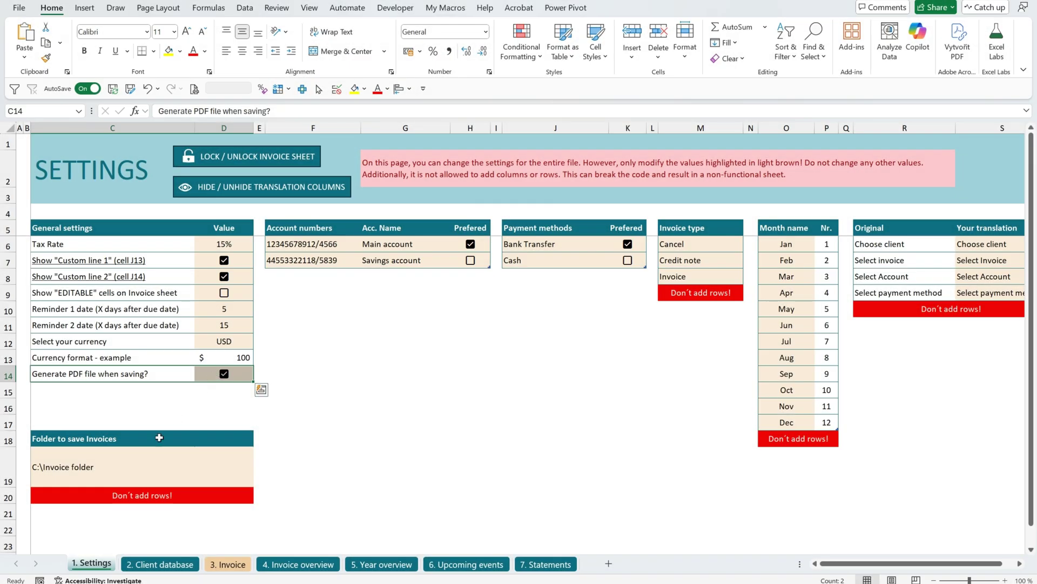
pyautogui.click(100, 469)
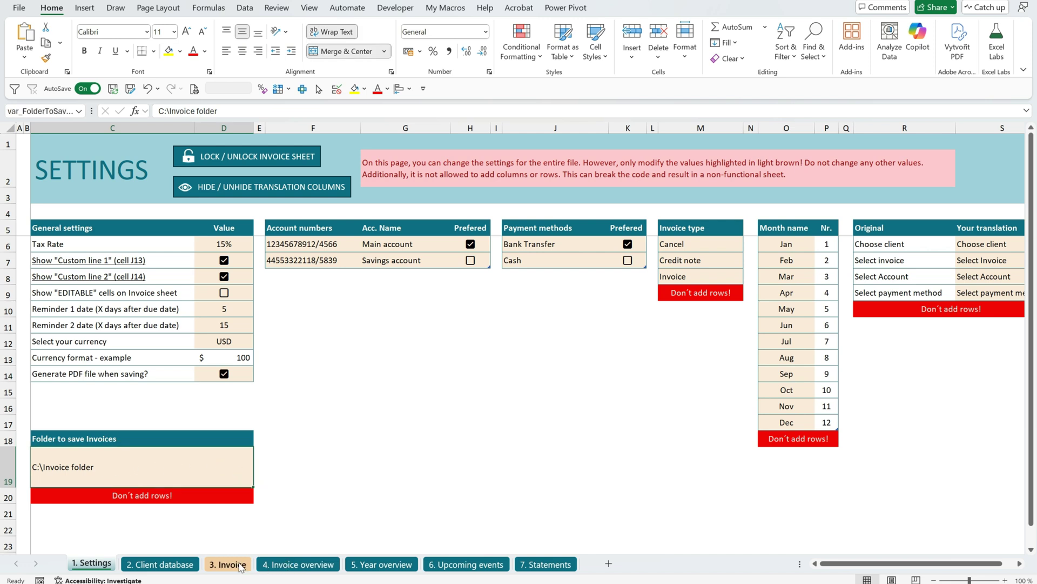
# Open the PDF of INV 25020006 from the overview's Pdf link, then close it.
pyautogui.click(277, 564)
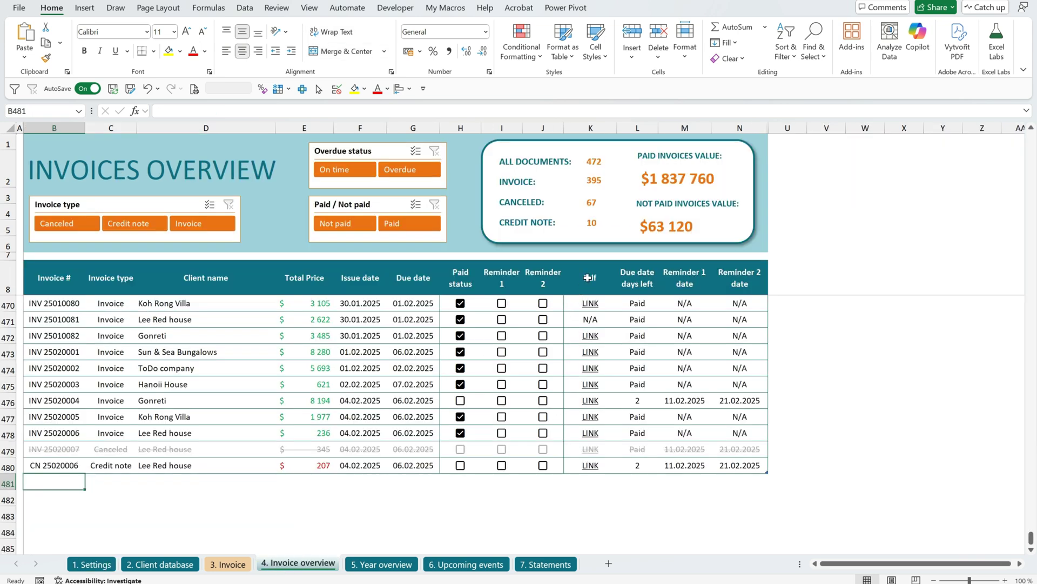
pyautogui.click(594, 306)
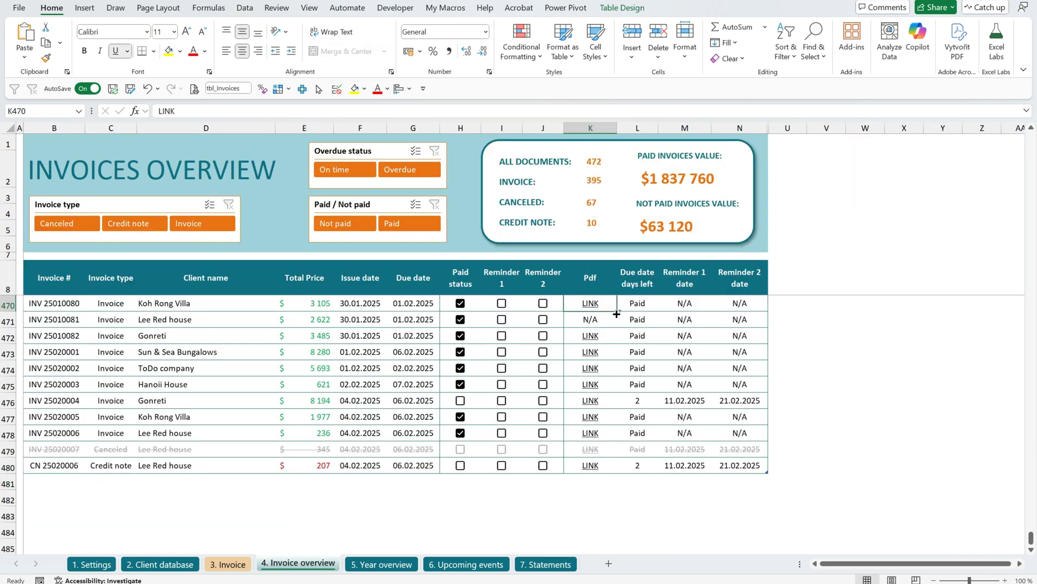
pyautogui.hotkey('ctrl', 'space')
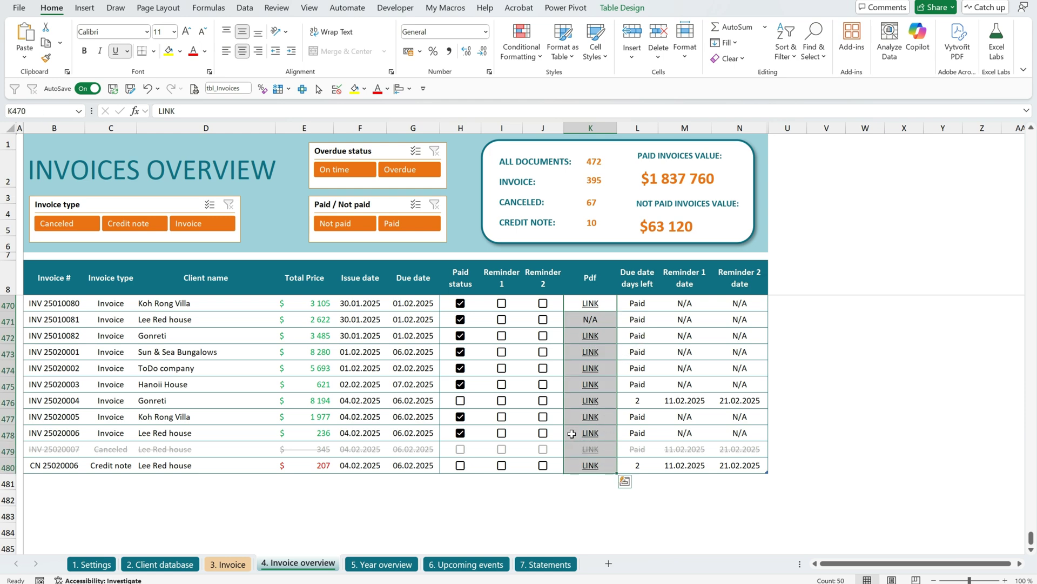
pyautogui.click(572, 434)
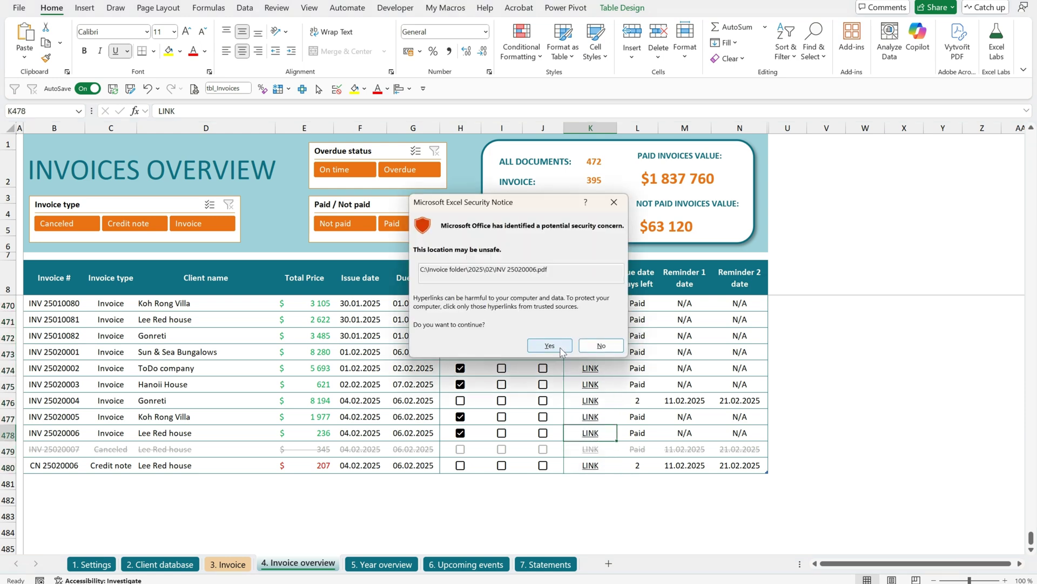
pyautogui.click(549, 346)
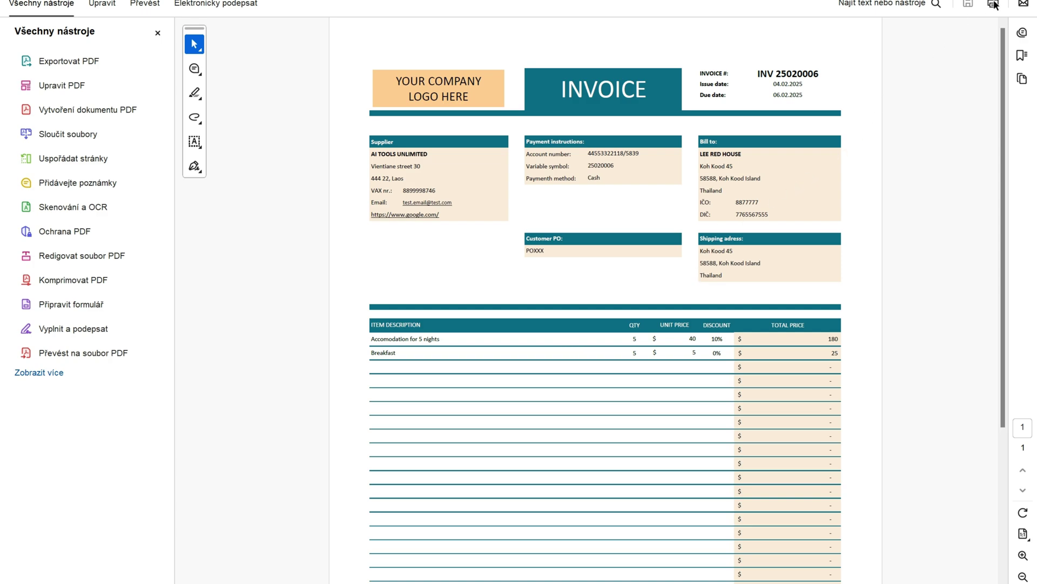
pyautogui.click(1025, 0)
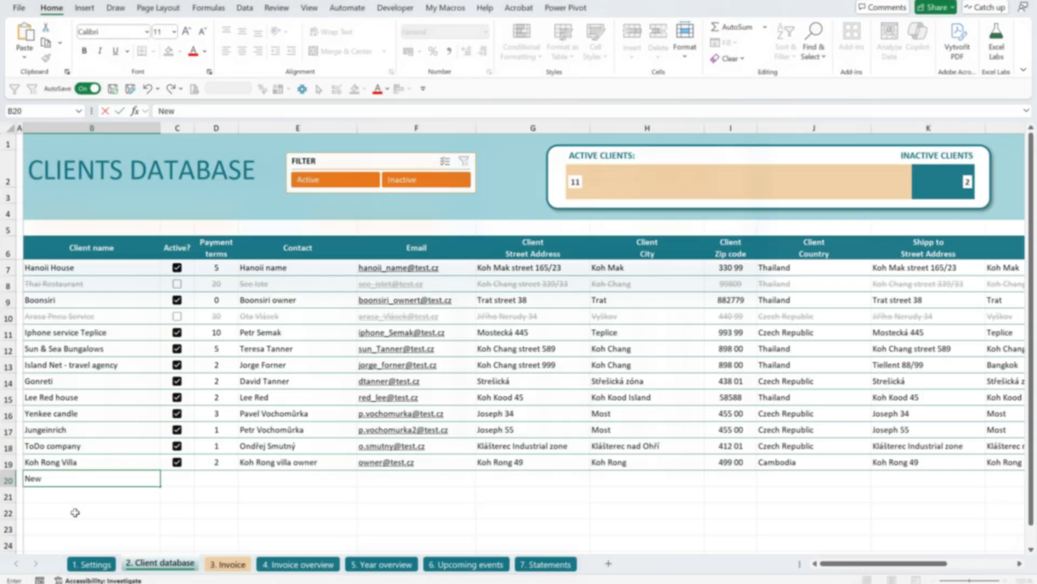
# Add active client New customer XXX with 10-day payment terms, a contact name and e-mail.
pyautogui.write('customer XXX')
pyautogui.press('Tab')
pyautogui.press('space')
pyautogui.press('Tab')
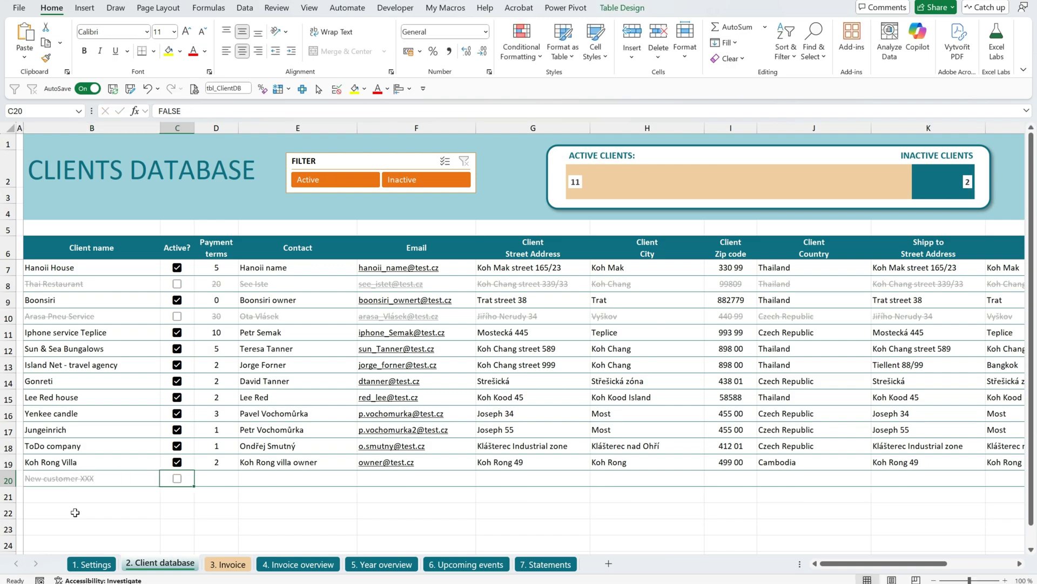
pyautogui.write('10')
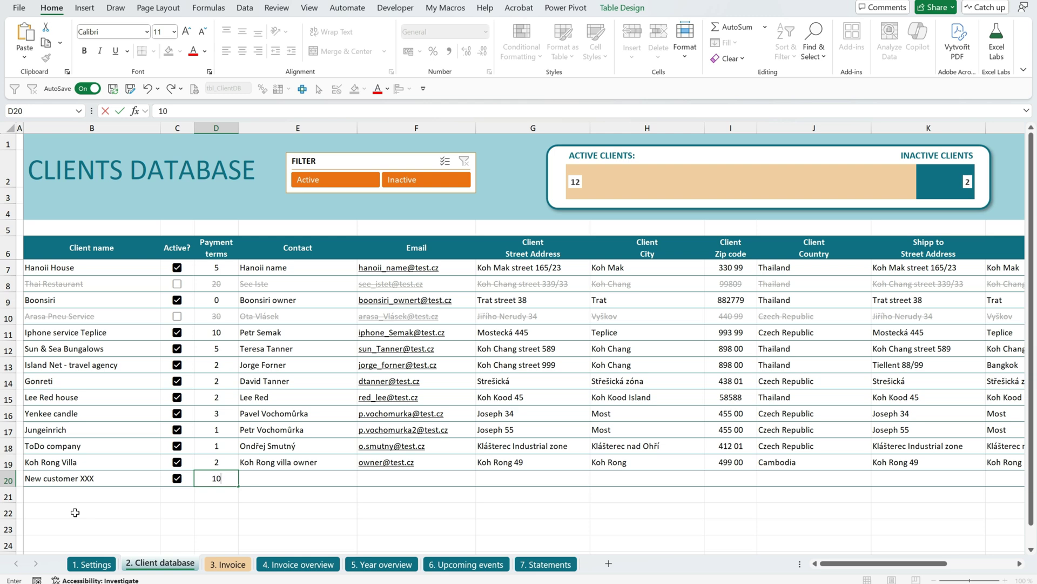
pyautogui.press('Tab')
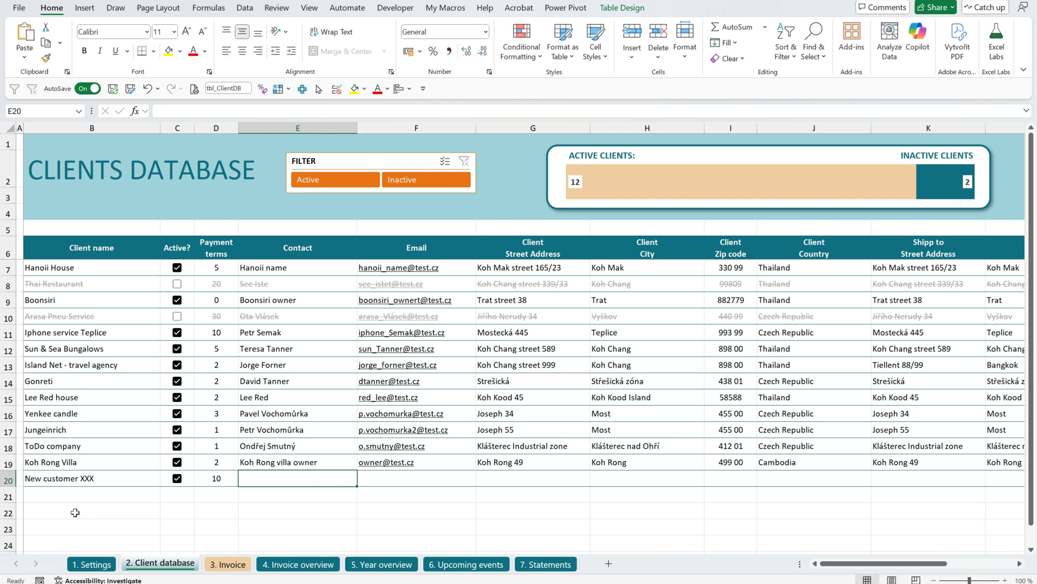
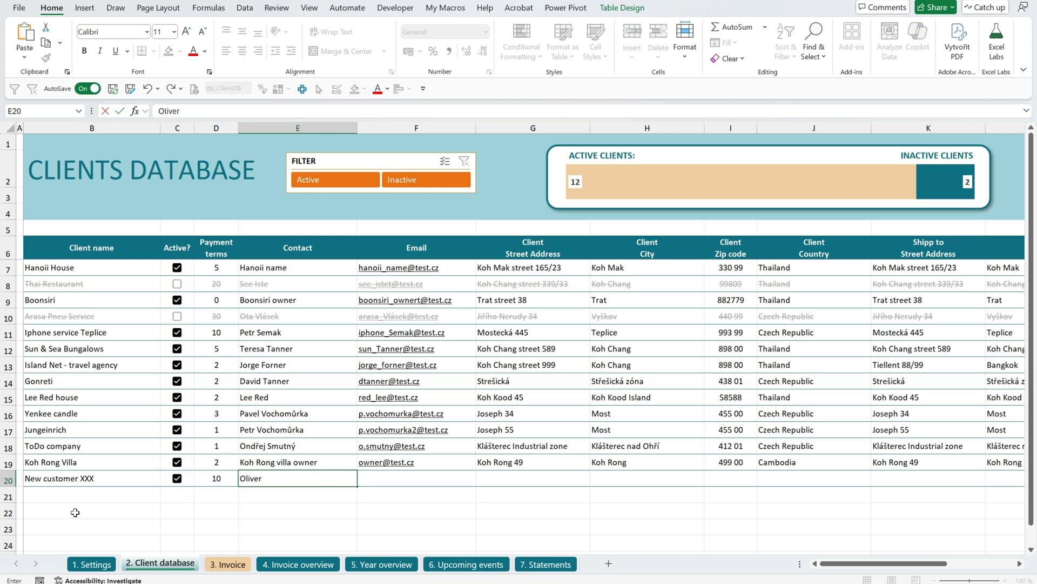
pyautogui.press('Tab')
pyautogui.write('odark@test.com')
pyautogui.press('Tab')
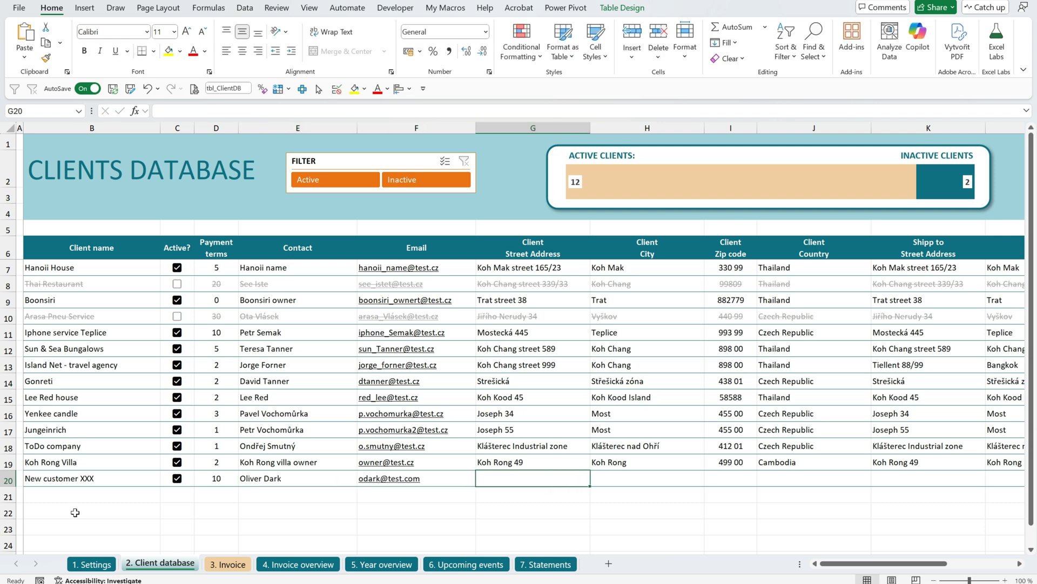
# Enter address street adress 11, New York, XX88, USA and copy cells G20:J20.
pyautogui.write('adere')
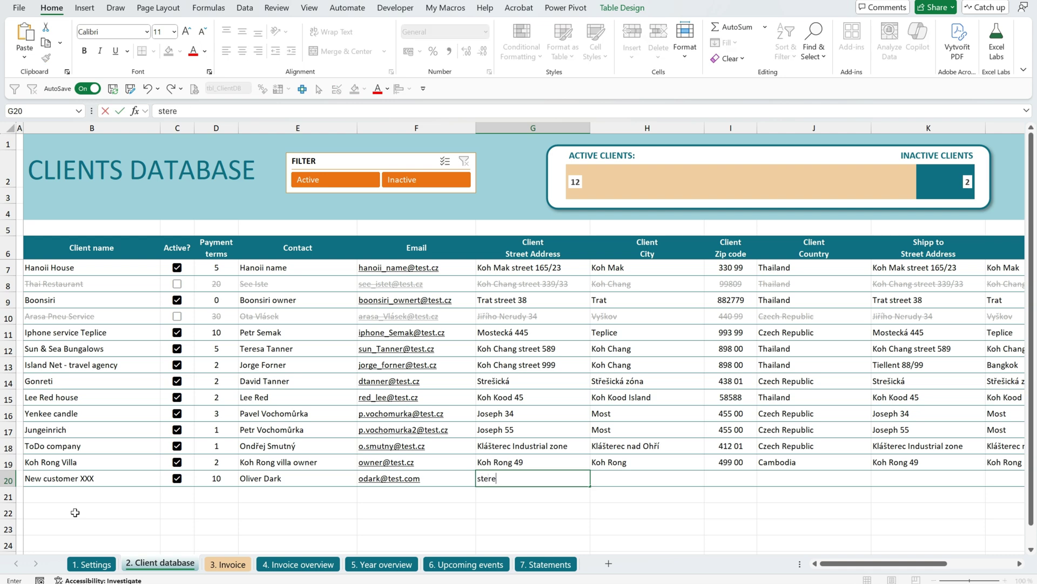
pyautogui.press('BackSpace')
pyautogui.write('reet adress 11')
pyautogui.press('Tab')
pyautogui.write('New York')
pyautogui.press('Tab')
pyautogui.write('XX8')
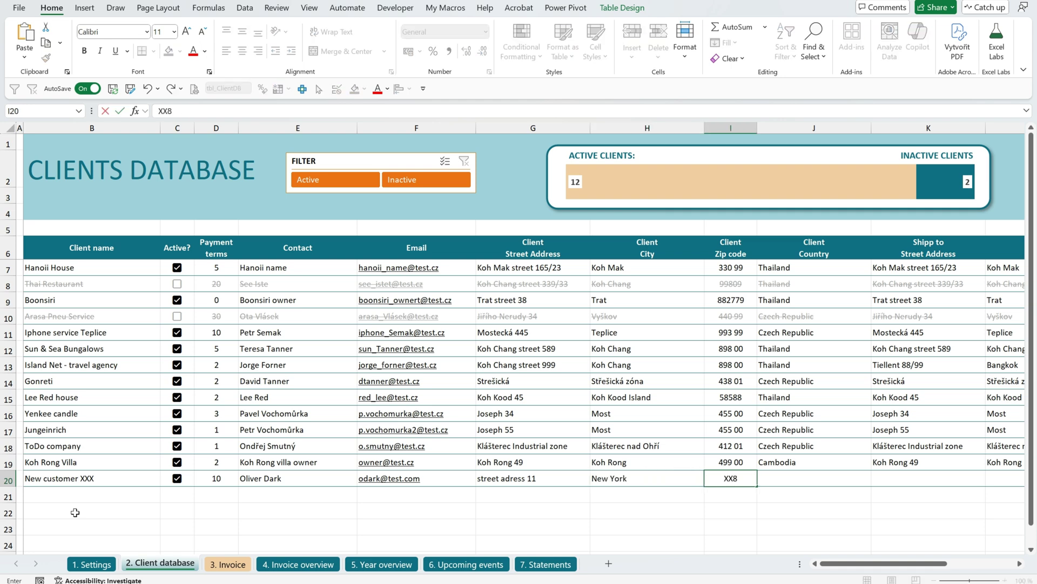
pyautogui.press('Tab')
pyautogui.write('US')
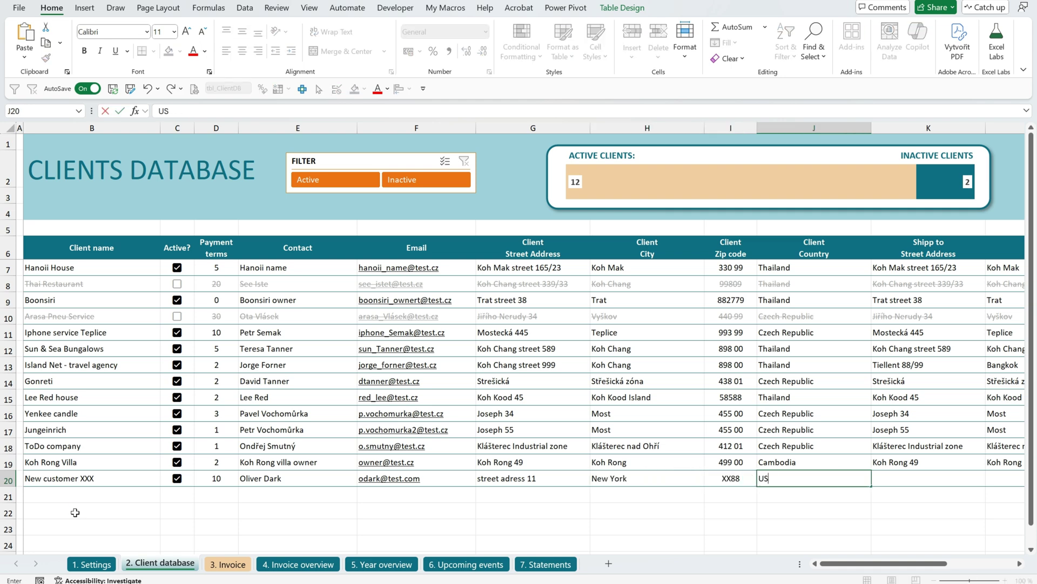
pyautogui.press('Tab')
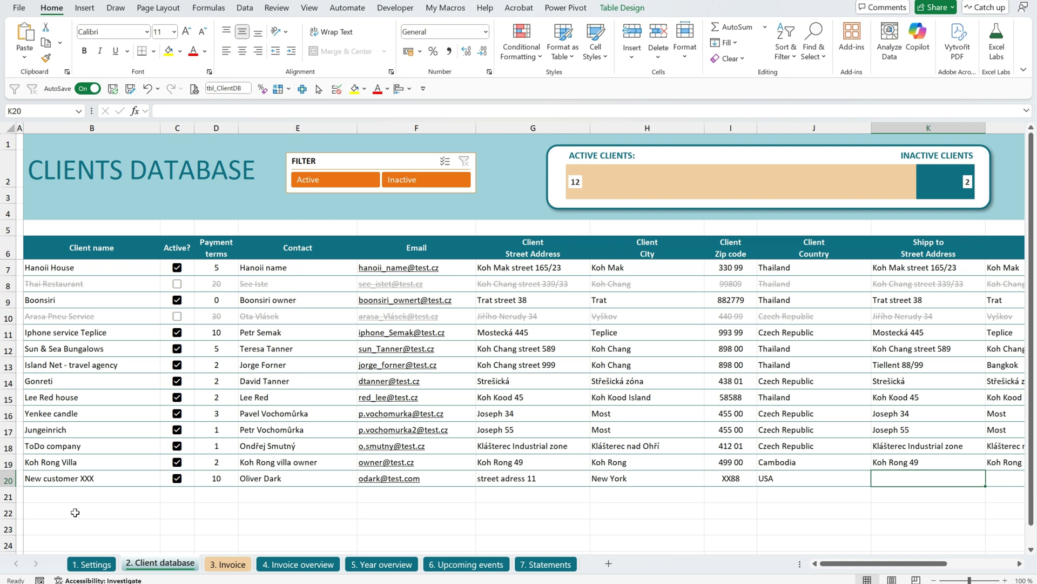
pyautogui.press('Left')
pyautogui.press('Left')
pyautogui.press('Left')
pyautogui.press('Left')
pyautogui.hotkey('shift', 'Right')
pyautogui.hotkey('shift', 'Right')
pyautogui.hotkey('shift', 'Right')
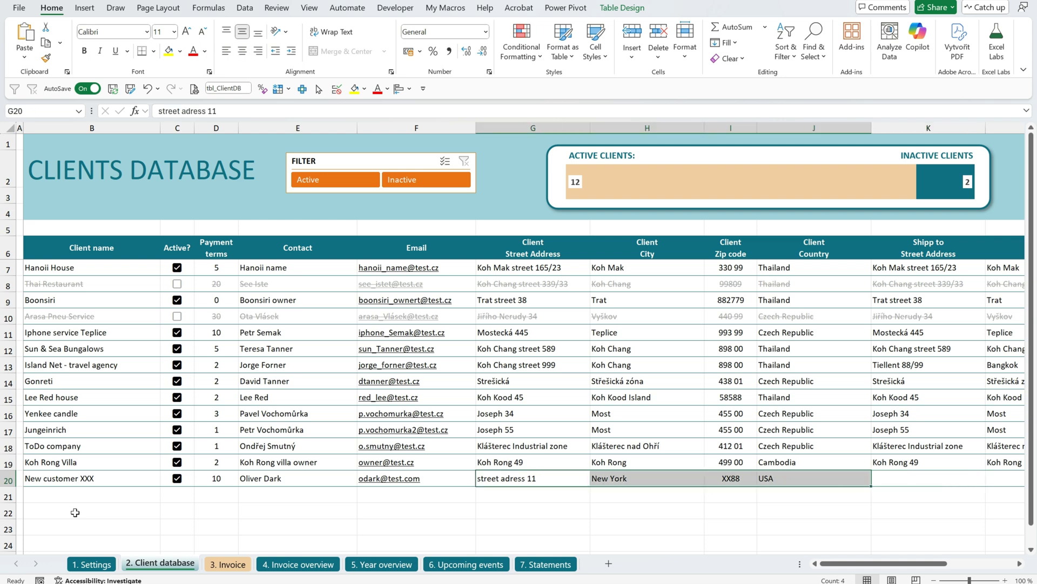
pyautogui.hotkey('ctrl', 'c')
# Paste the address as shipping address, fill Custom line 1 and Custom line 2, and add a row.
pyautogui.press('Right')
pyautogui.hotkey('ctrl', 'v')
pyautogui.press('Right')
pyautogui.press('Right')
pyautogui.press('Right')
pyautogui.press('Right')
pyautogui.press('Right')
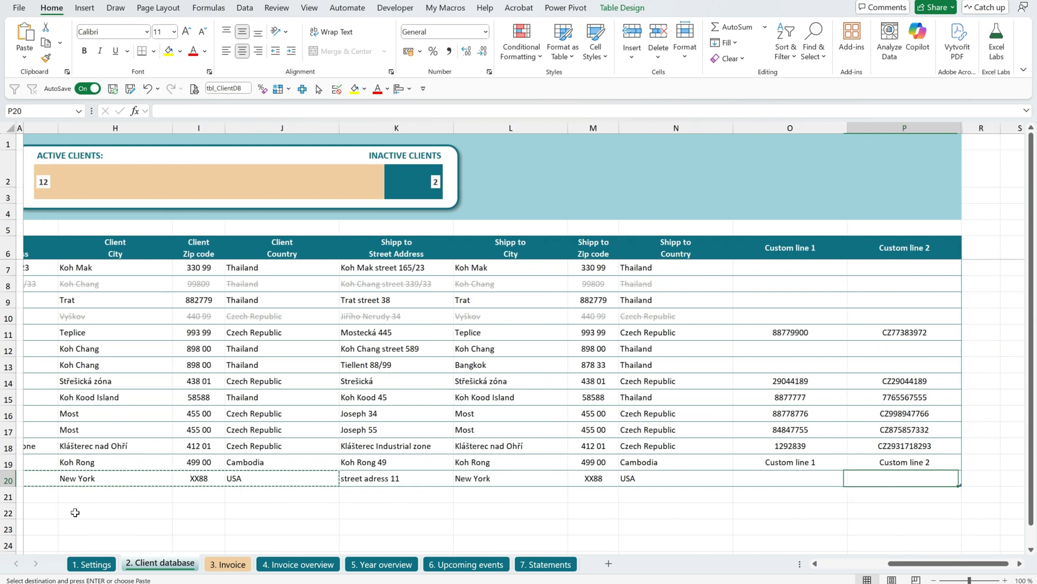
pyautogui.press('Left')
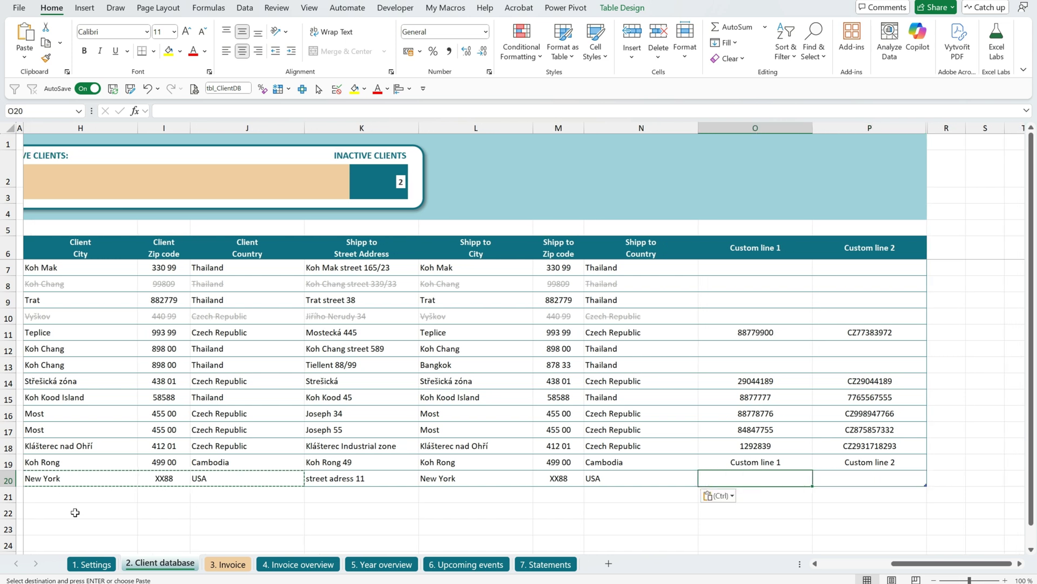
pyautogui.write('Cu')
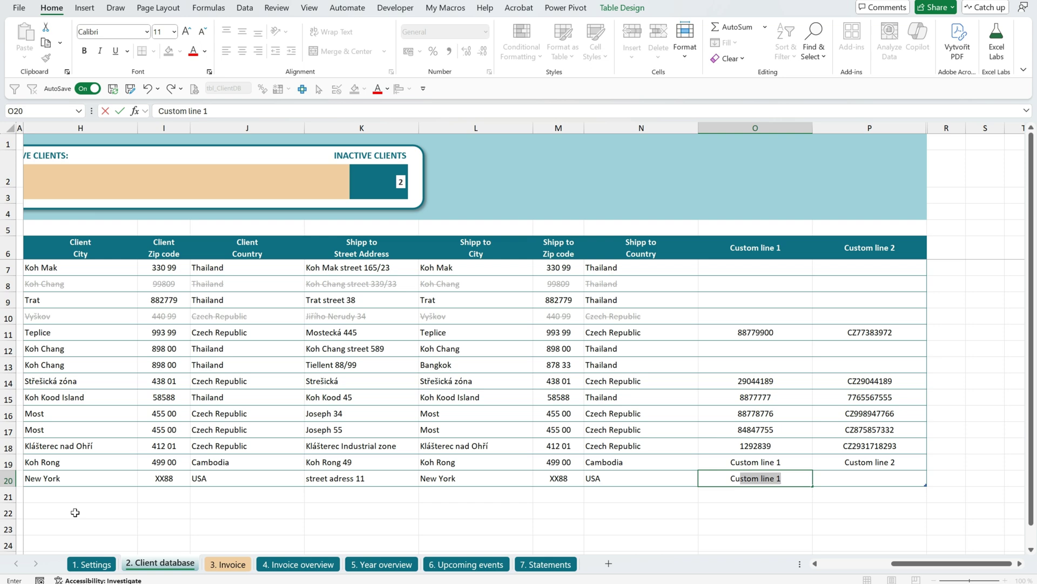
pyautogui.press('Tab')
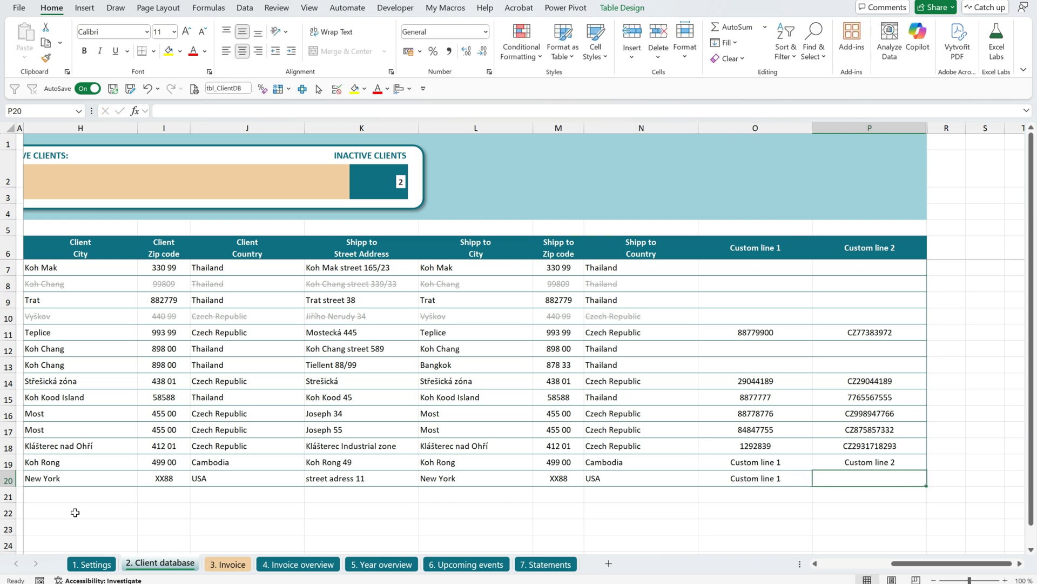
pyautogui.write('Cus')
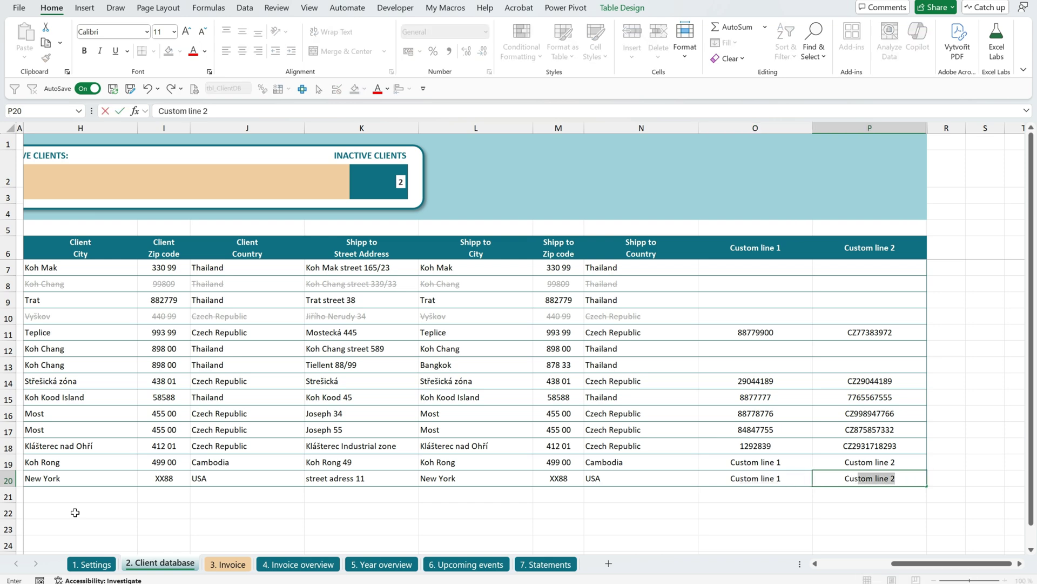
pyautogui.hotkey('ctrl', 'Return')
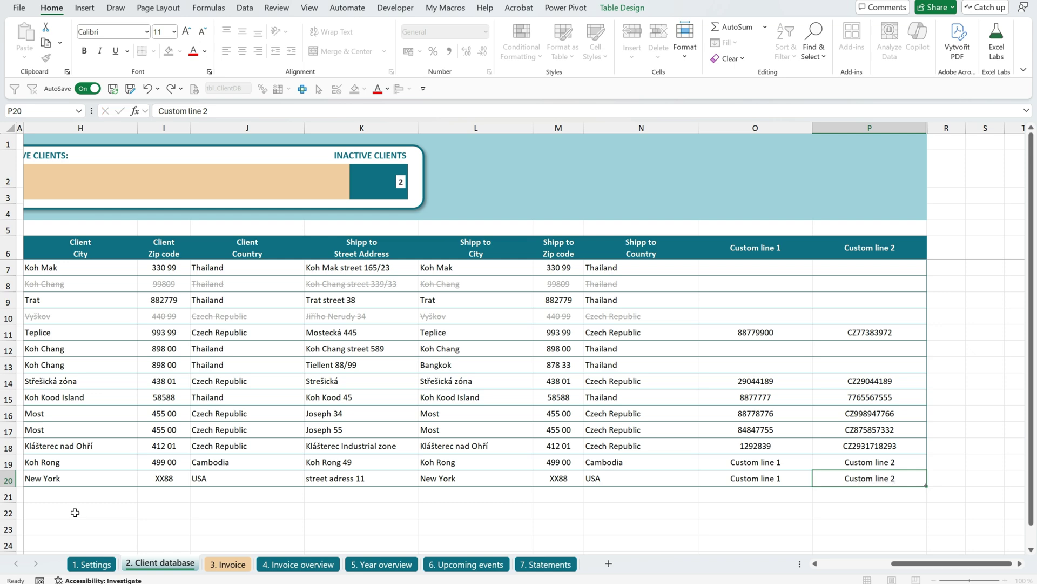
pyautogui.press('Tab')
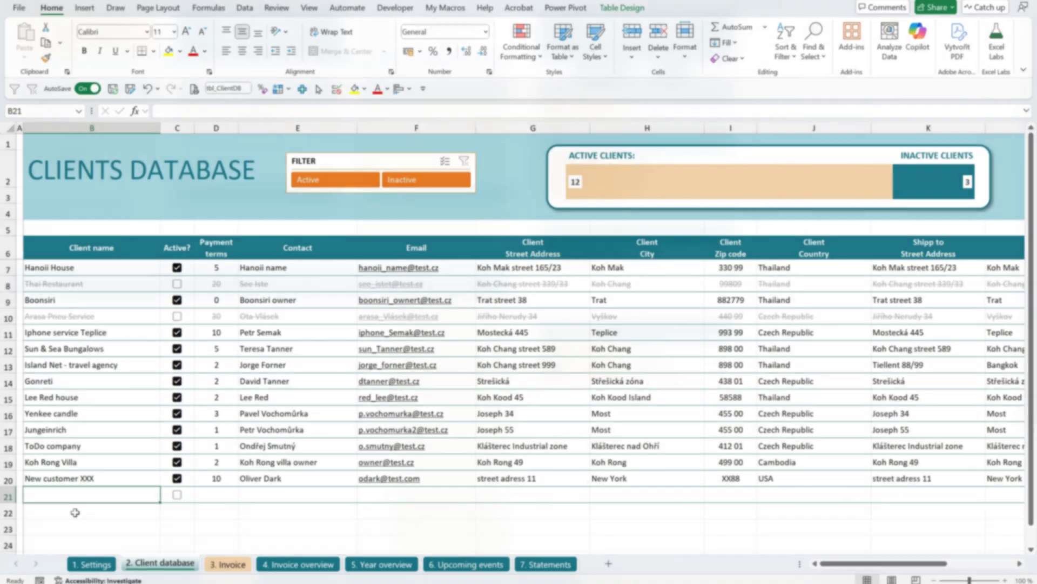
# Bill the invoice to New customer XXX with customer PO 'Test PO'.
pyautogui.moveTo(741, 154); pyautogui.dragTo(741, 162)
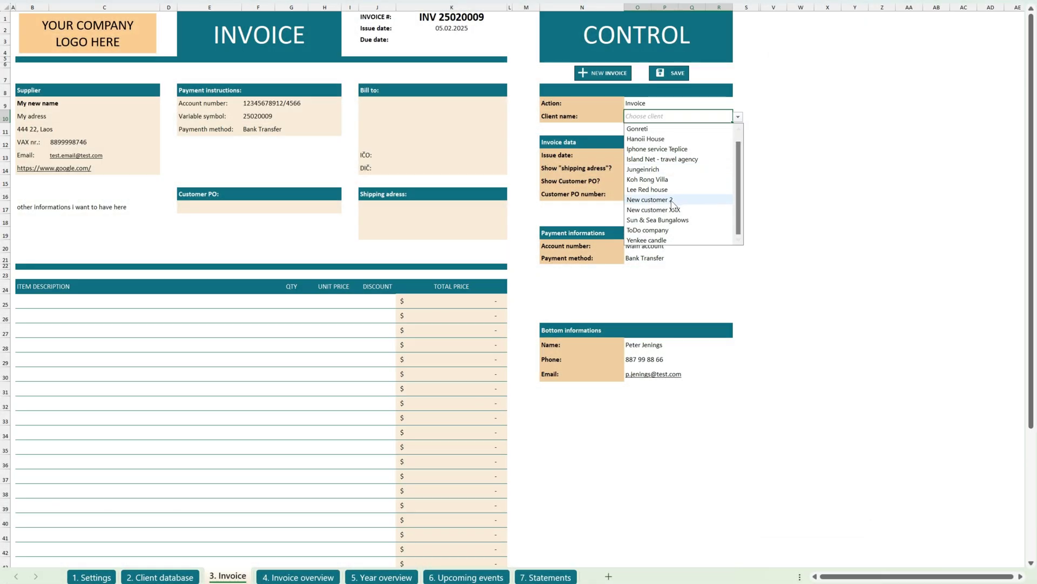
pyautogui.click(671, 209)
pyautogui.moveTo(446, 104); pyautogui.dragTo(428, 165)
pyautogui.click(428, 170)
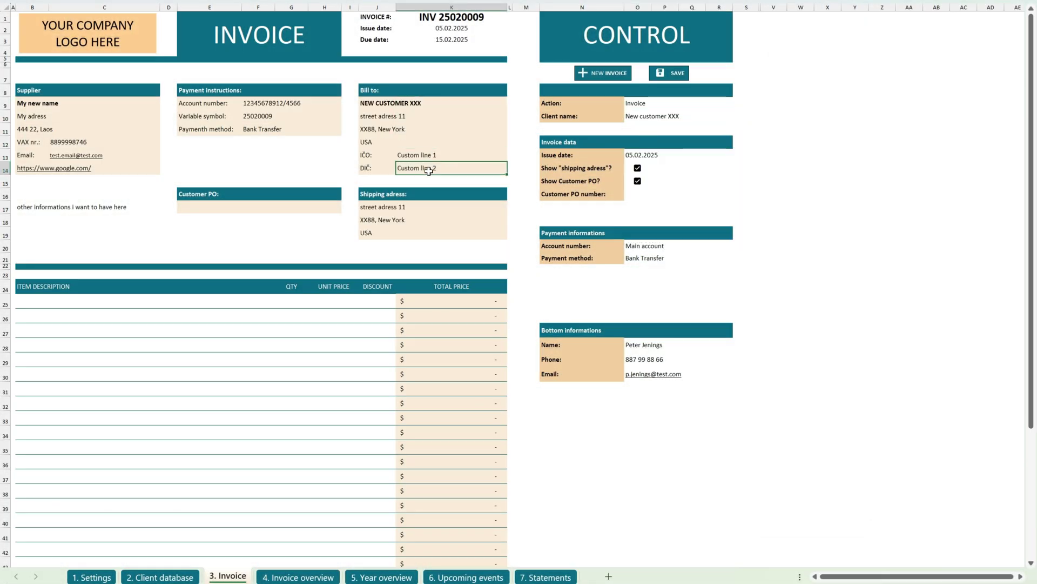
pyautogui.click(636, 193)
pyautogui.write('Test PO')
pyautogui.press('Return')
# Enter the first line 'Test Item' with quantity 60 at unit price 40.
pyautogui.click(62, 299)
pyautogui.write('Test Item')
pyautogui.press('Tab')
pyautogui.write('60')
pyautogui.press('Tab')
pyautogui.write('40')
pyautogui.press('Tab')
pyautogui.press('Return')
# Add 'Test item 2': quantity 100 at unit price 40 with a 10% discount.
pyautogui.write('Test item 2')
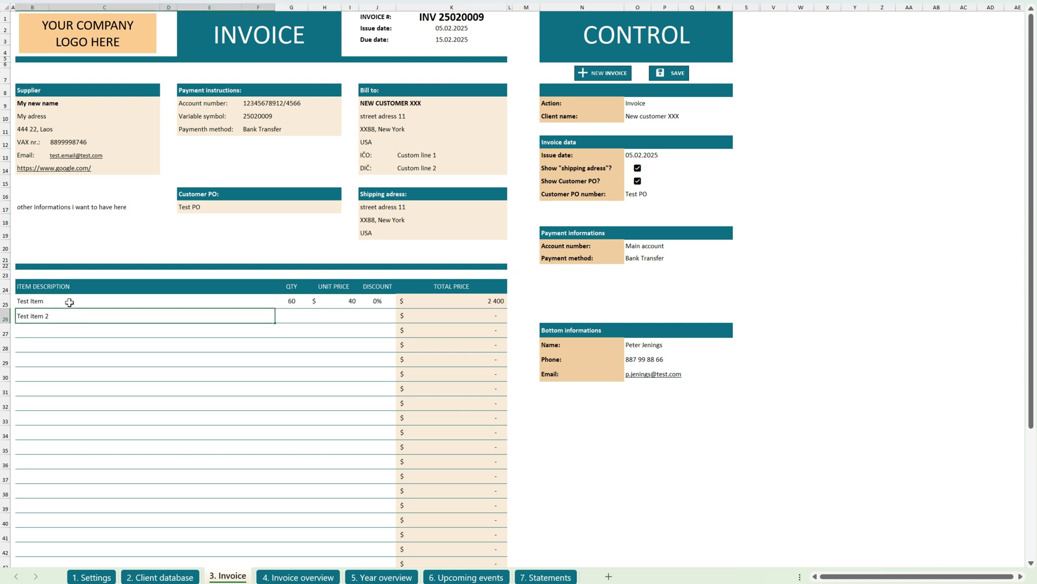
pyautogui.press('Tab')
pyautogui.write('100')
pyautogui.press('Tab')
pyautogui.write('40')
pyautogui.press('Tab')
pyautogui.write('10')
pyautogui.press('Return')
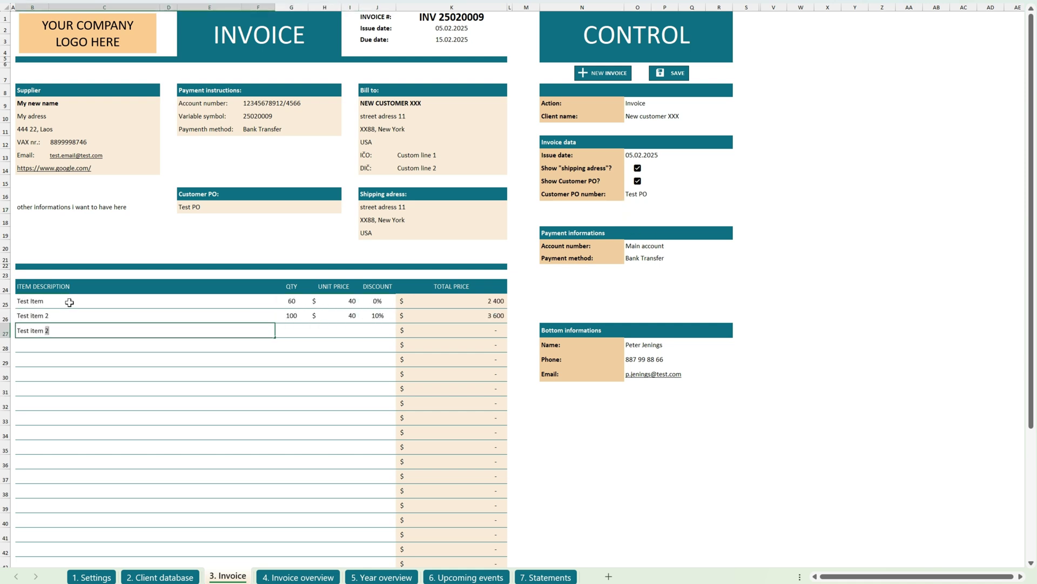
# Add a third item (200 at 20, 10% discount) and save invoice INV 25020009.
pyautogui.write('3')
pyautogui.press('Tab')
pyautogui.write('200')
pyautogui.press('Tab')
pyautogui.write('20')
pyautogui.press('Tab')
pyautogui.write('10')
pyautogui.press('Return')
pyautogui.moveTo(1031, 197)
pyautogui.mouseDown()
pyautogui.moveTo(1031, 308)
pyautogui.moveTo(1031, 189)
pyautogui.mouseUp()
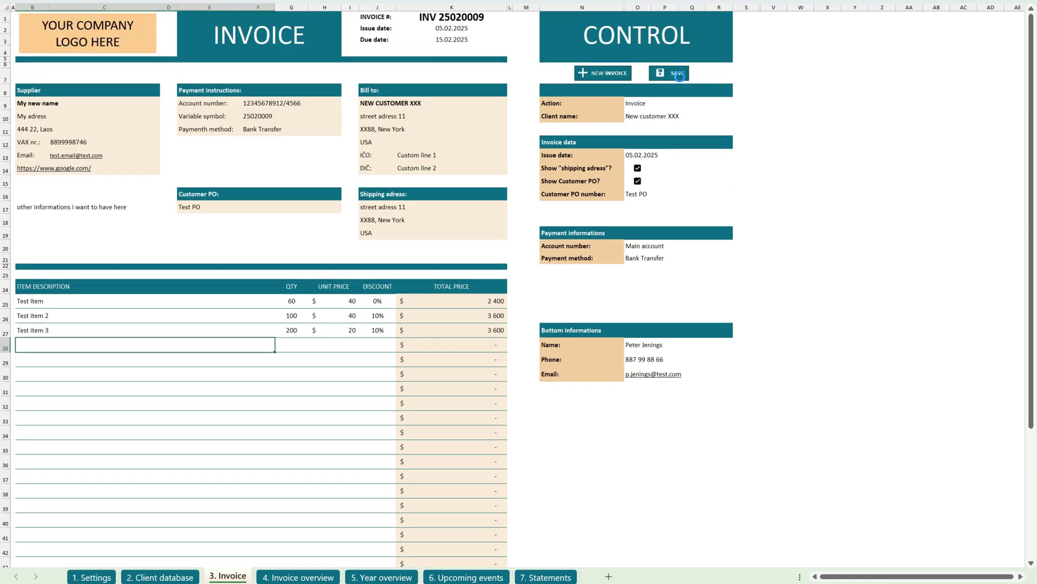
pyautogui.click(569, 327)
# Highlight the new INV 25020009 row in the Invoices Overview, then move on to the 2025 Year overview.
pyautogui.click(292, 575)
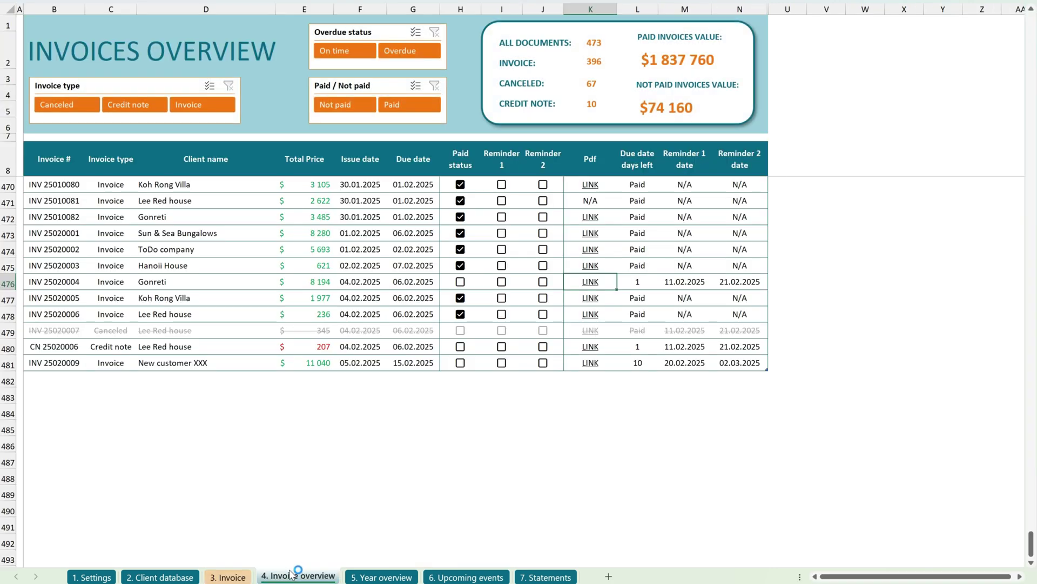
pyautogui.moveTo(46, 363); pyautogui.dragTo(759, 365)
pyautogui.click(594, 378)
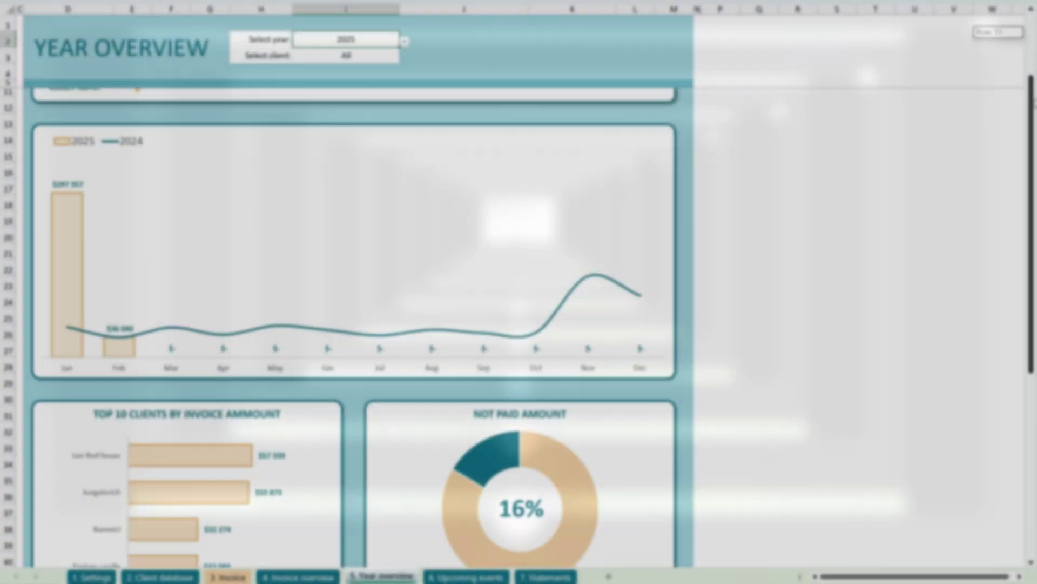
pyautogui.moveTo(1035, 238); pyautogui.dragTo(1034, 49)
# Filter the Year overview to show only New customer XXX.
pyautogui.click(381, 55)
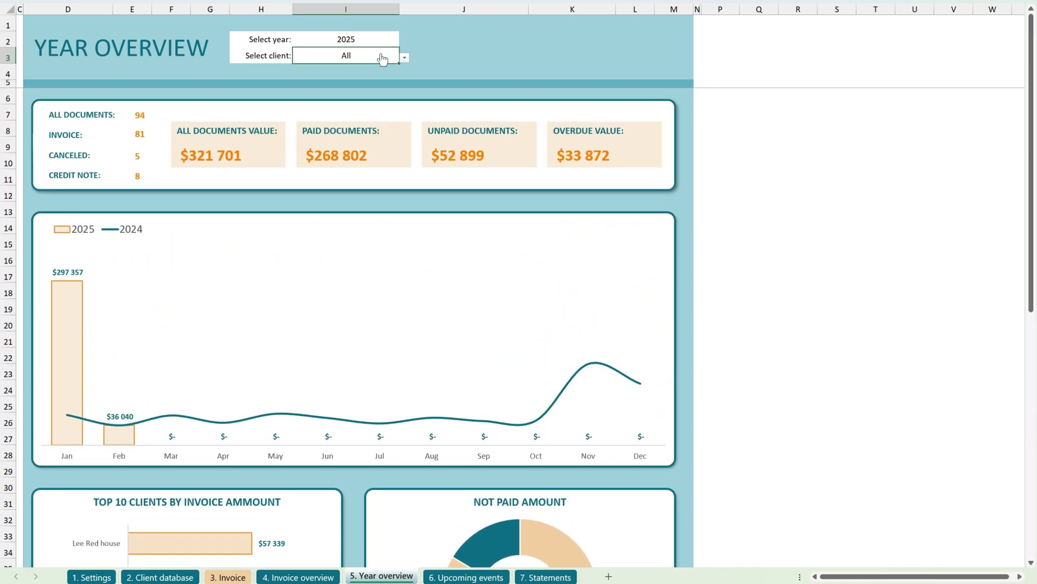
pyautogui.click(404, 58)
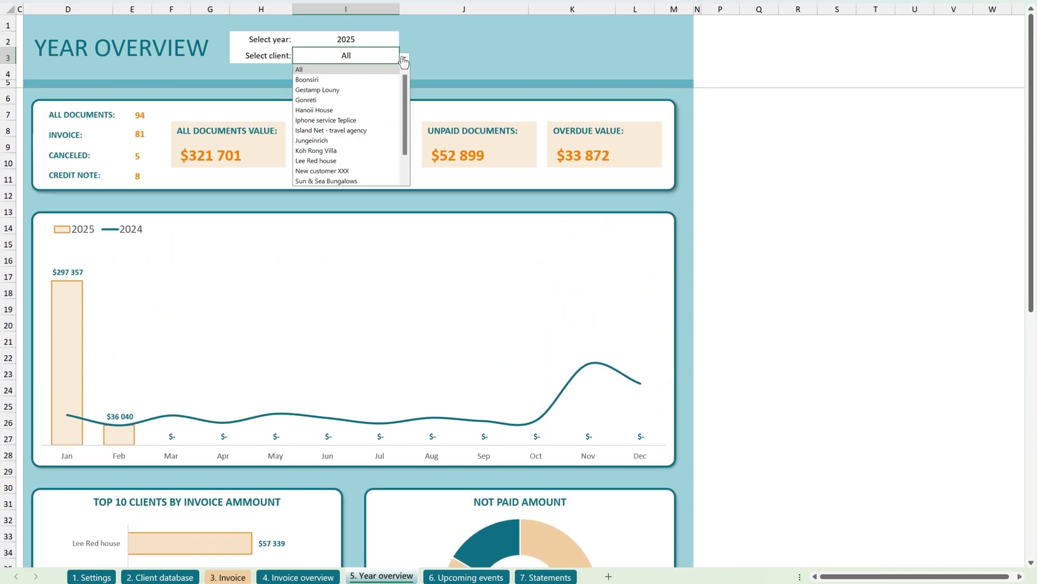
pyautogui.click(321, 171)
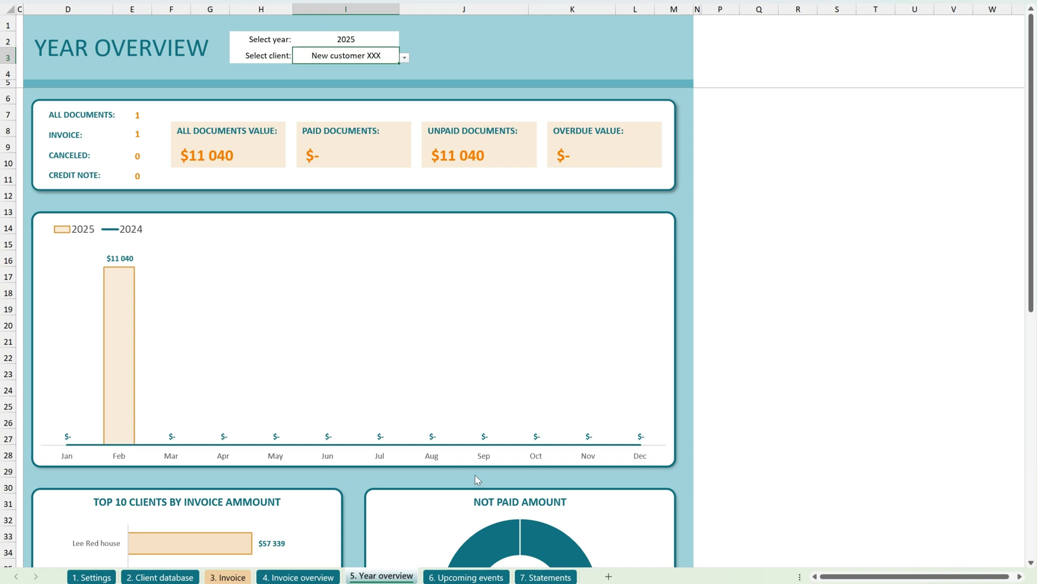
# In the Invoices Overview, select the Paid cell H481 of INV 25020009.
pyautogui.click(316, 578)
pyautogui.click(64, 369)
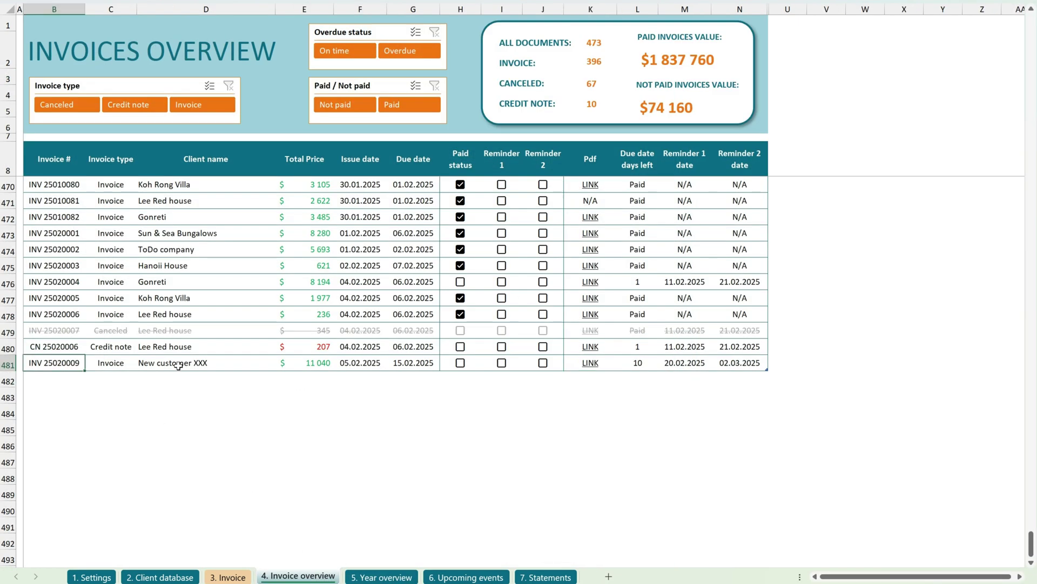
pyautogui.click(473, 363)
# Tick the Paid checkbox for INV 25020009 and check the Year overview.
pyautogui.press('space')
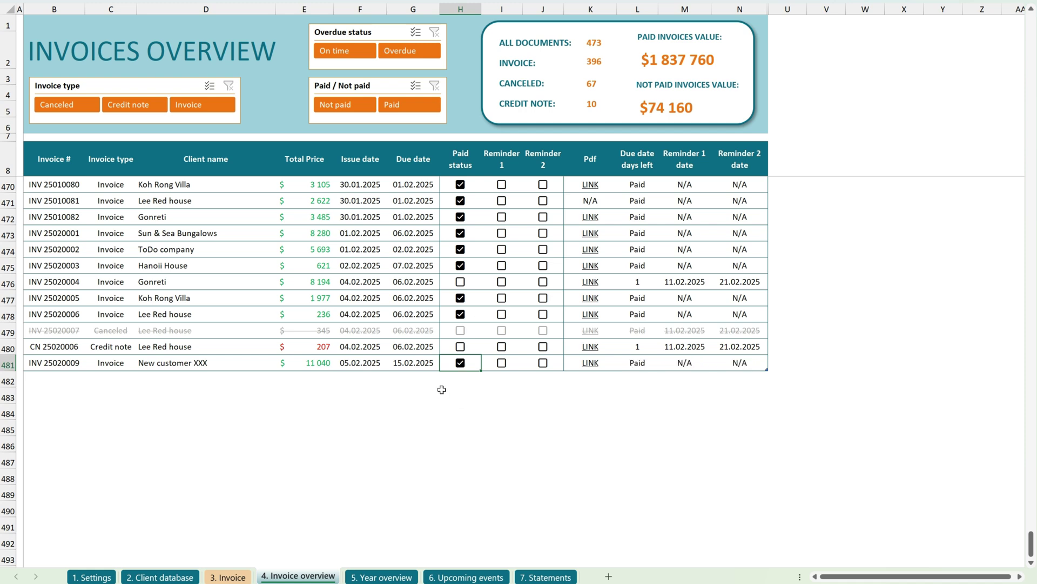
pyautogui.click(644, 365)
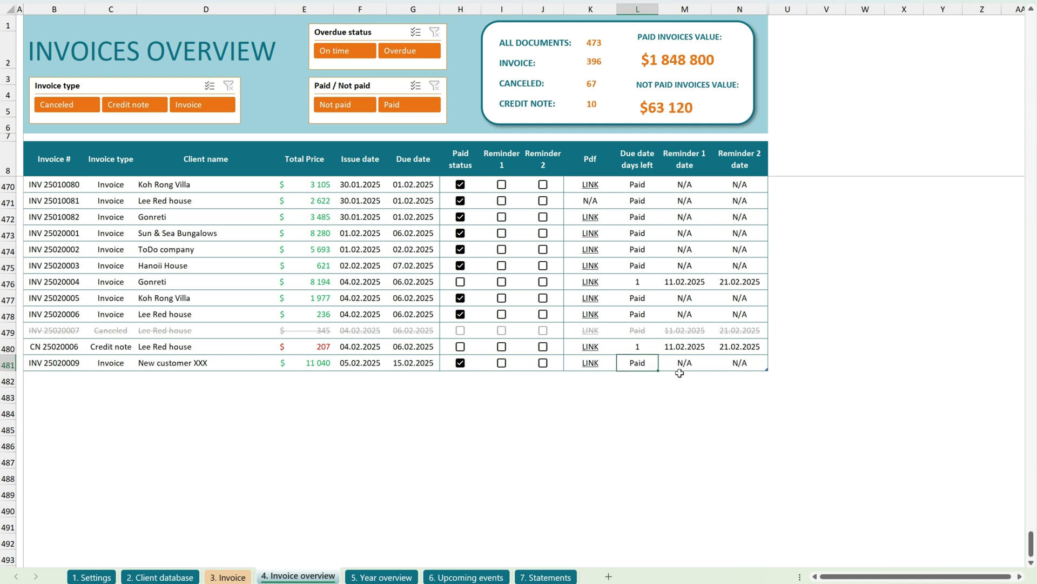
pyautogui.click(389, 576)
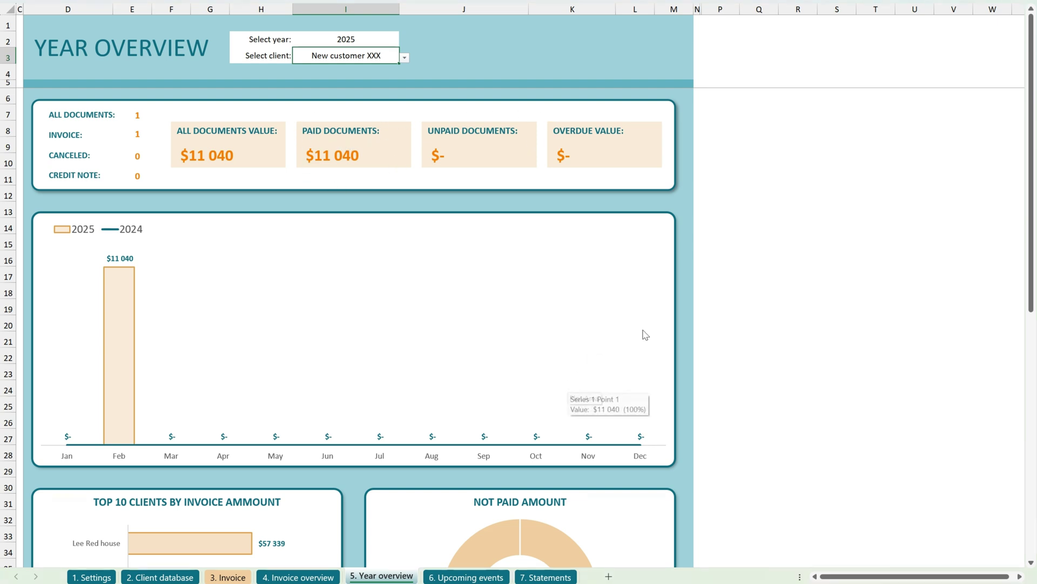
# Set the Year overview client filter back to All and scroll through the client charts.
pyautogui.click(405, 57)
pyautogui.click(306, 70)
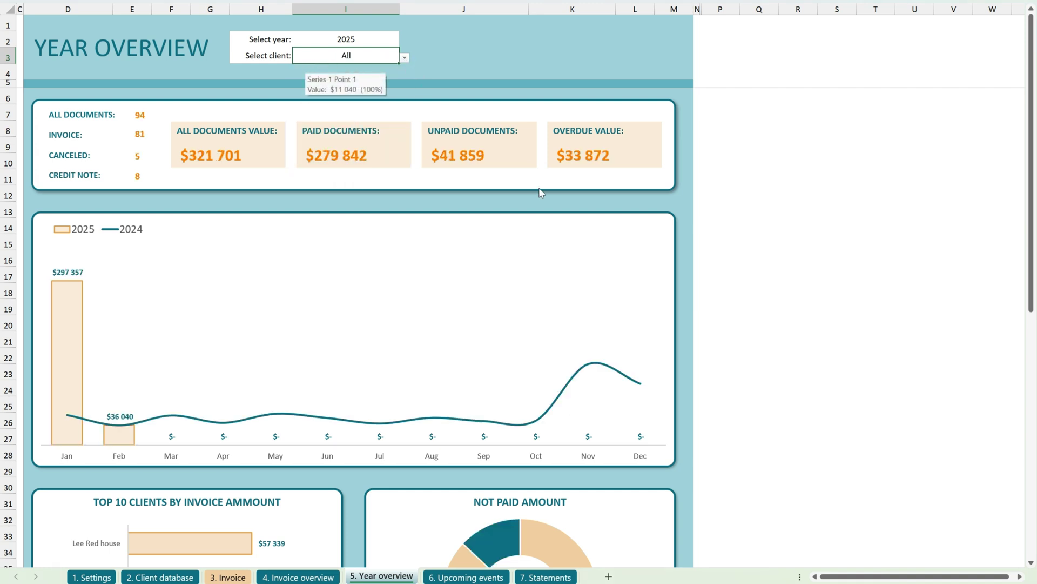
pyautogui.moveTo(1031, 106); pyautogui.dragTo(1027, 333)
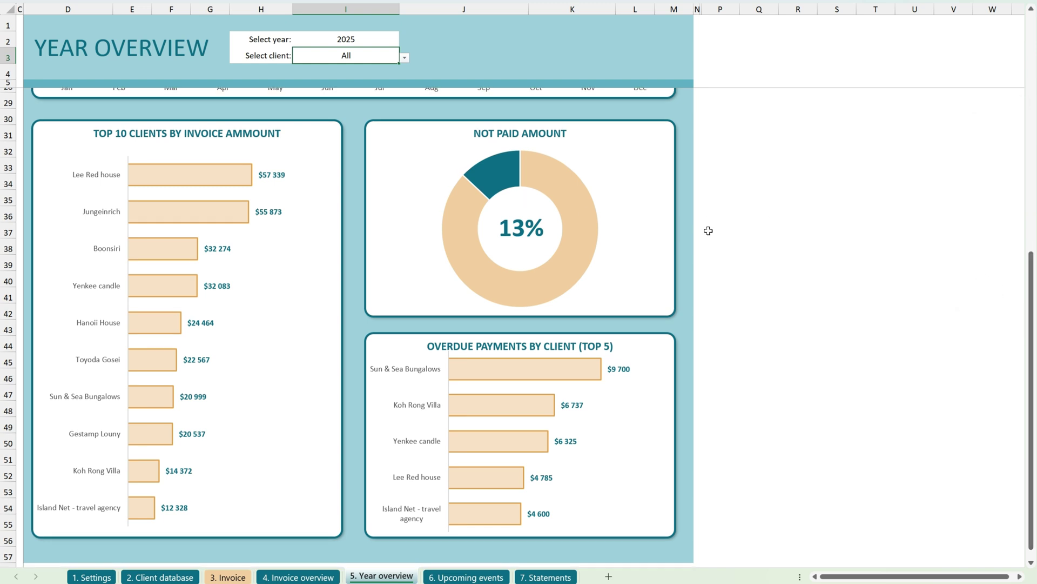
pyautogui.moveTo(1027, 292); pyautogui.dragTo(994, 143)
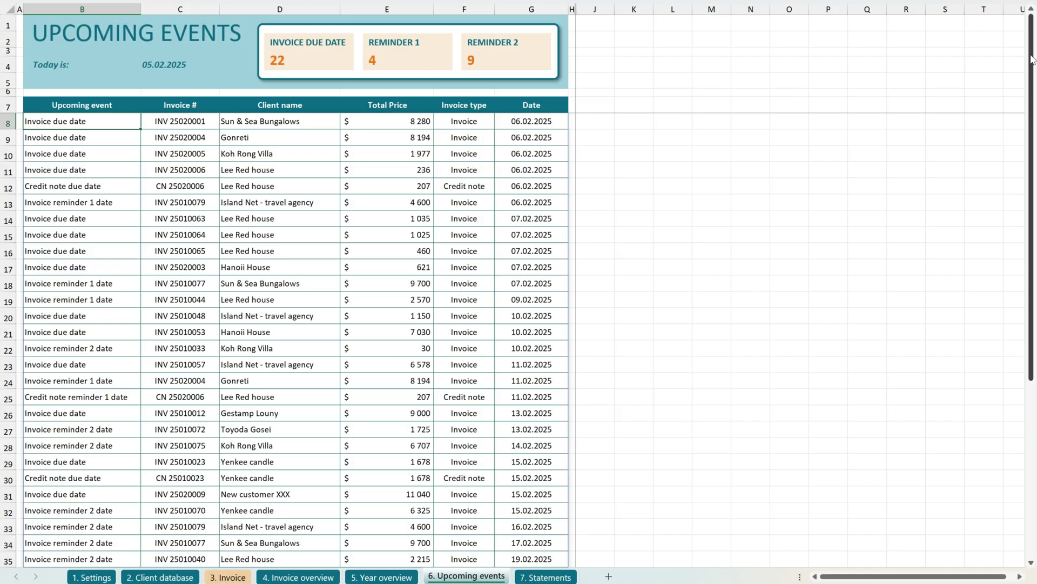
# Highlight the event type, invoice number and date columns on the Upcoming events sheet.
pyautogui.moveTo(1032, 63)
pyautogui.mouseDown()
pyautogui.moveTo(1035, 233)
pyautogui.moveTo(1034, 55)
pyautogui.mouseUp()
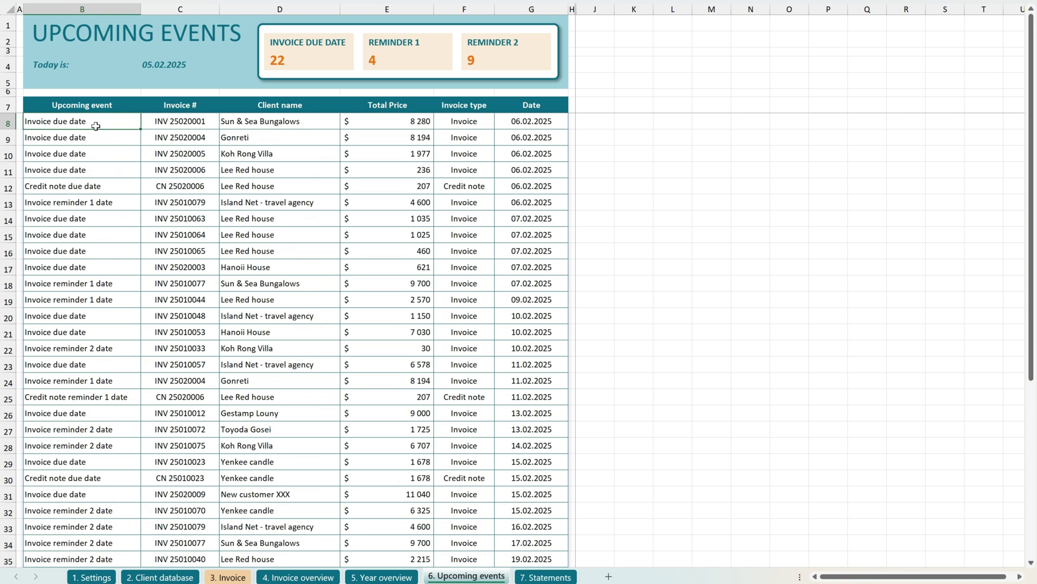
pyautogui.moveTo(96, 129); pyautogui.dragTo(98, 270)
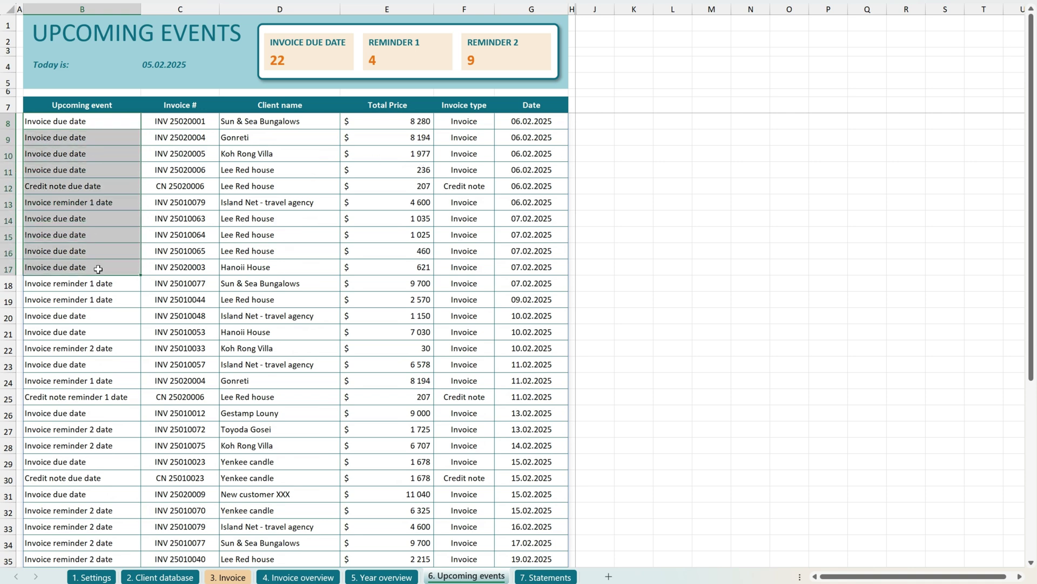
pyautogui.moveTo(197, 125); pyautogui.dragTo(205, 279)
pyautogui.moveTo(522, 121); pyautogui.dragTo(549, 362)
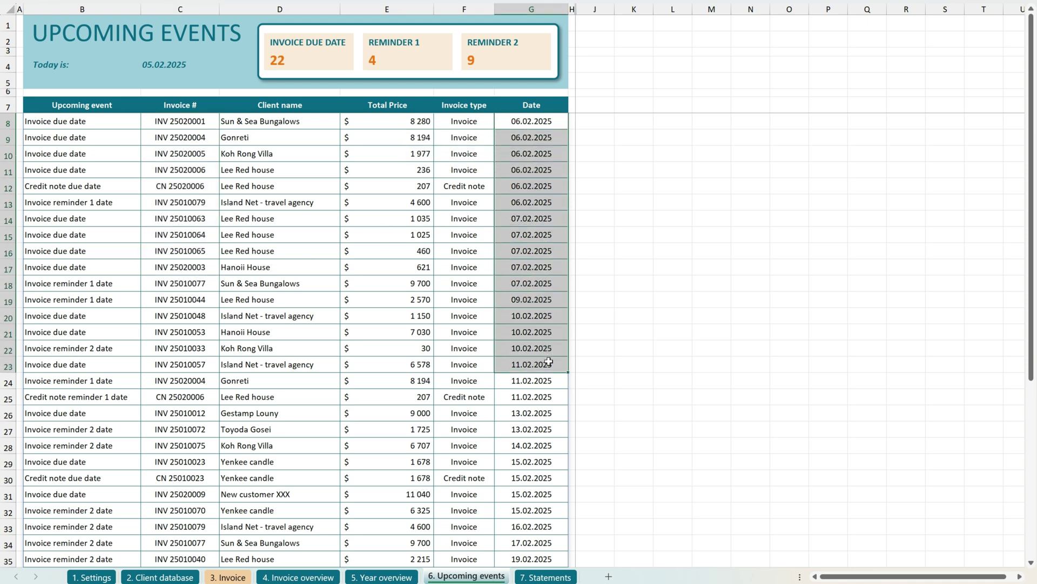
pyautogui.click(107, 302)
pyautogui.moveTo(1032, 100); pyautogui.dragTo(1033, 64)
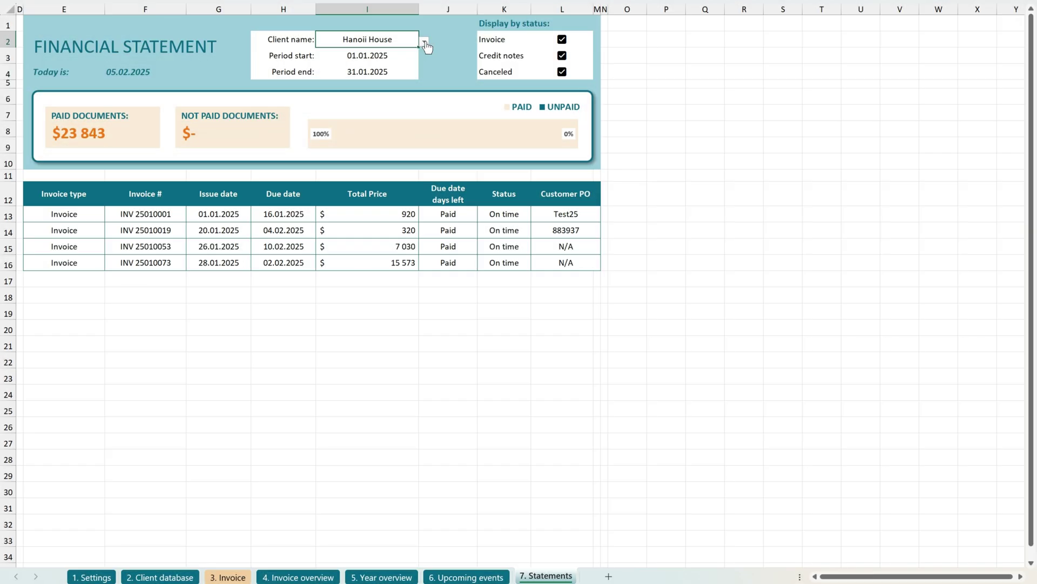
# Show Koh Rong Villa's statement and point out its canceled and overdue INV 25010033 rows.
pyautogui.click(424, 41)
pyautogui.click(352, 115)
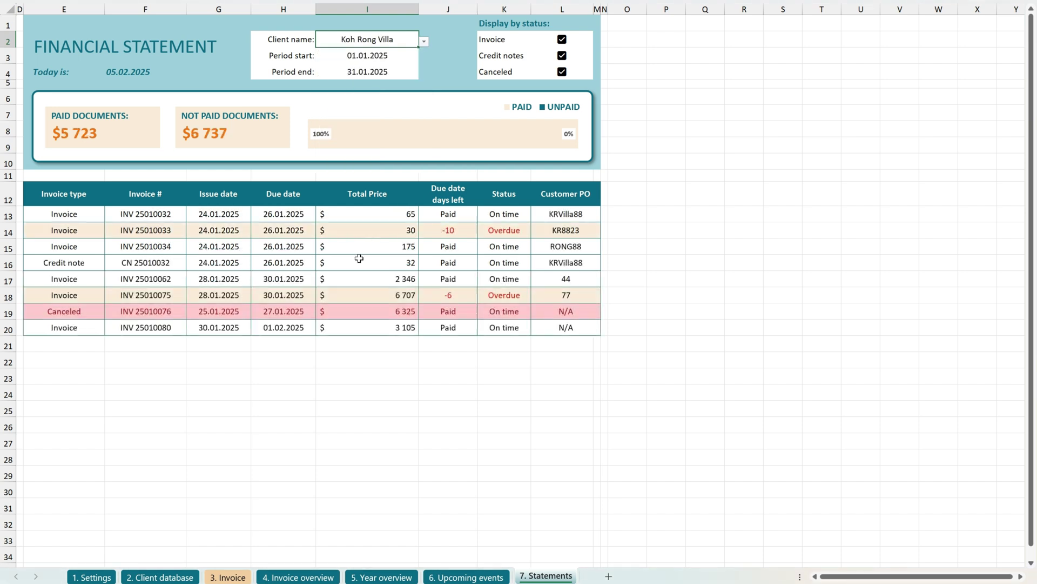
pyautogui.moveTo(59, 313); pyautogui.dragTo(525, 310)
pyautogui.moveTo(69, 229); pyautogui.dragTo(563, 231)
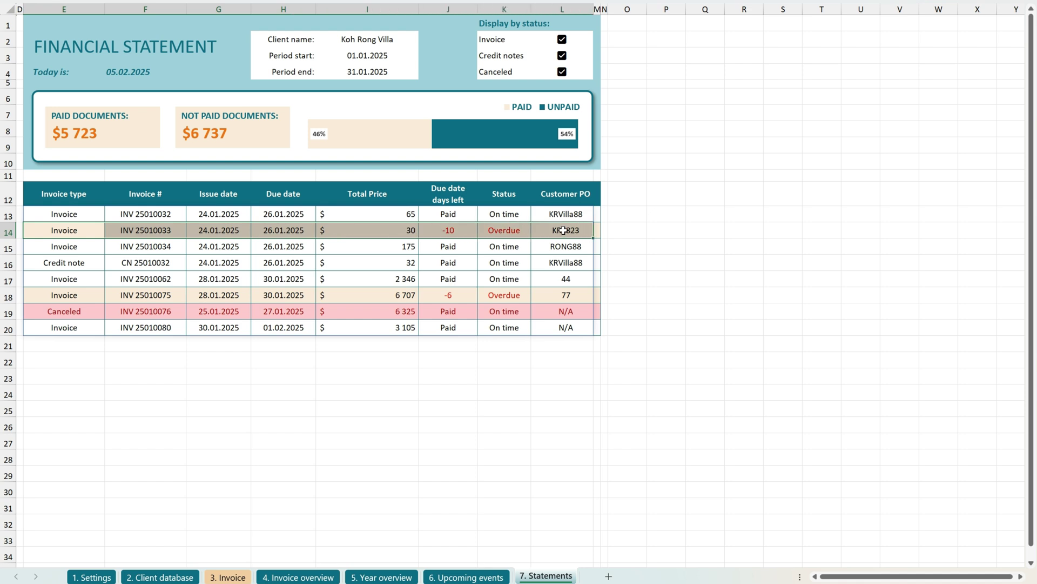
pyautogui.click(618, 213)
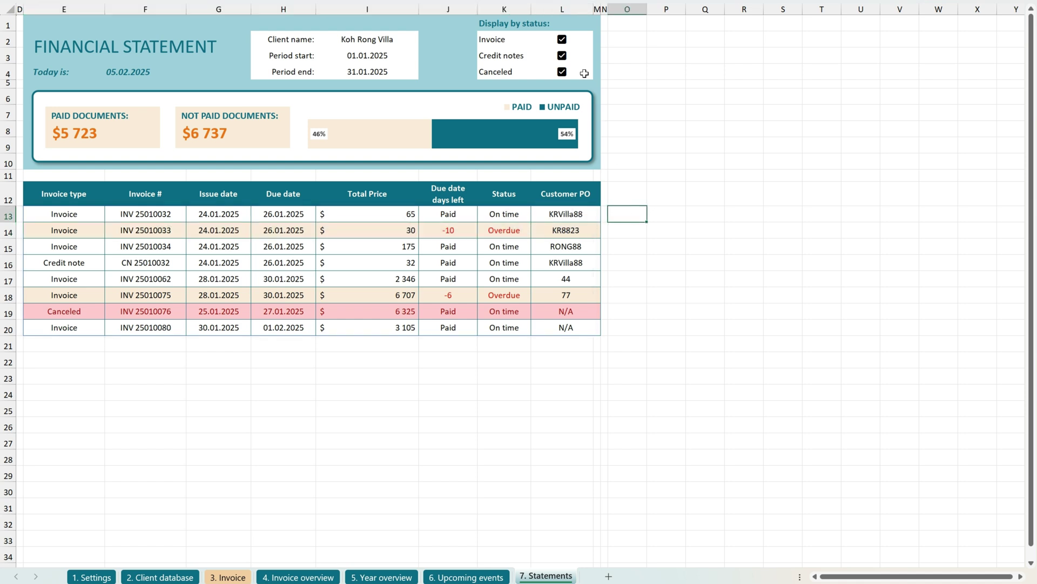
# Toggle the Invoice, Credit notes and Canceled filters off and back on.
pyautogui.click(563, 40)
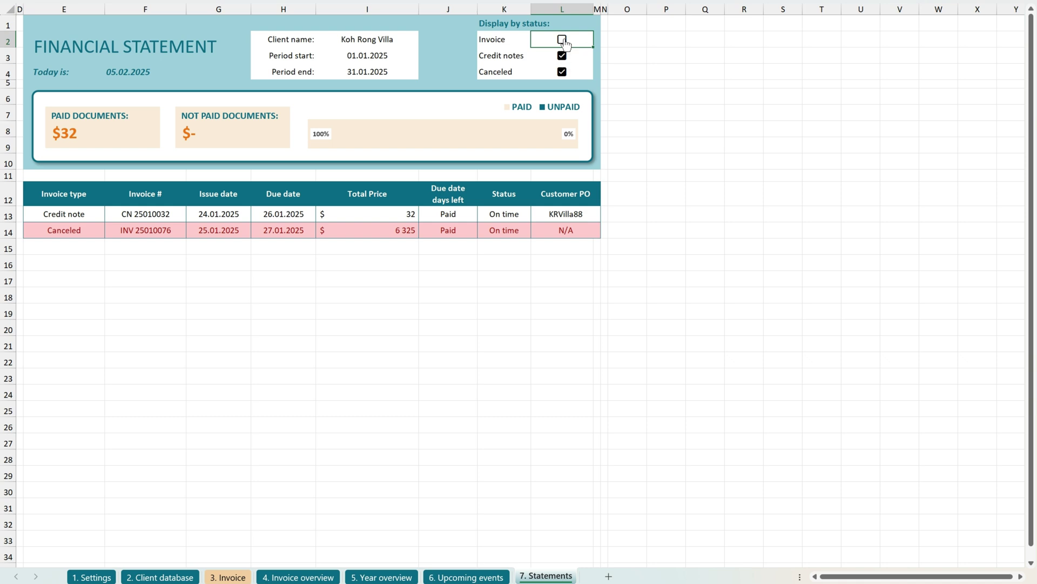
pyautogui.click(562, 40)
pyautogui.click(562, 56)
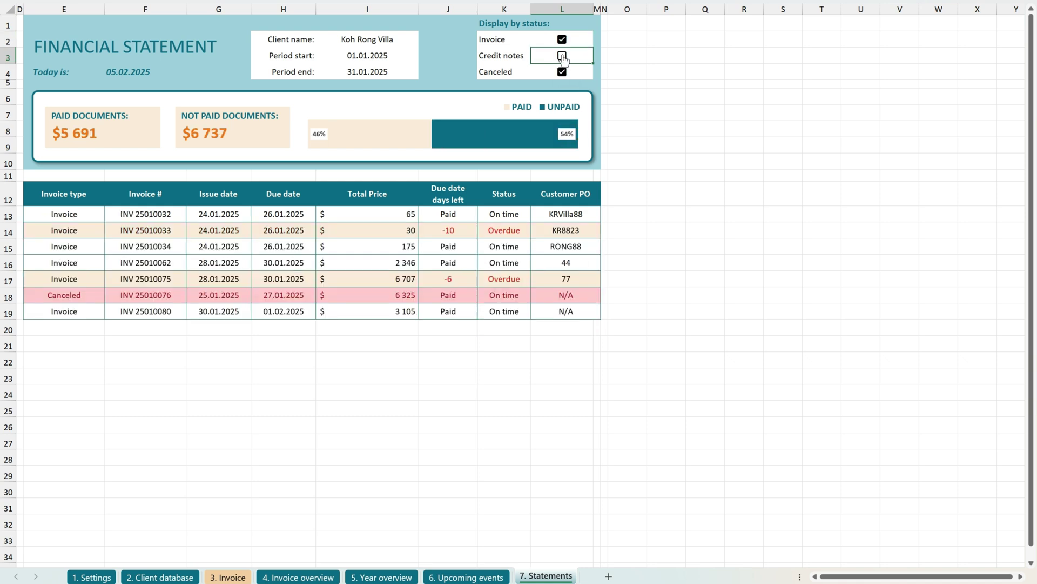
pyautogui.click(562, 57)
pyautogui.click(564, 75)
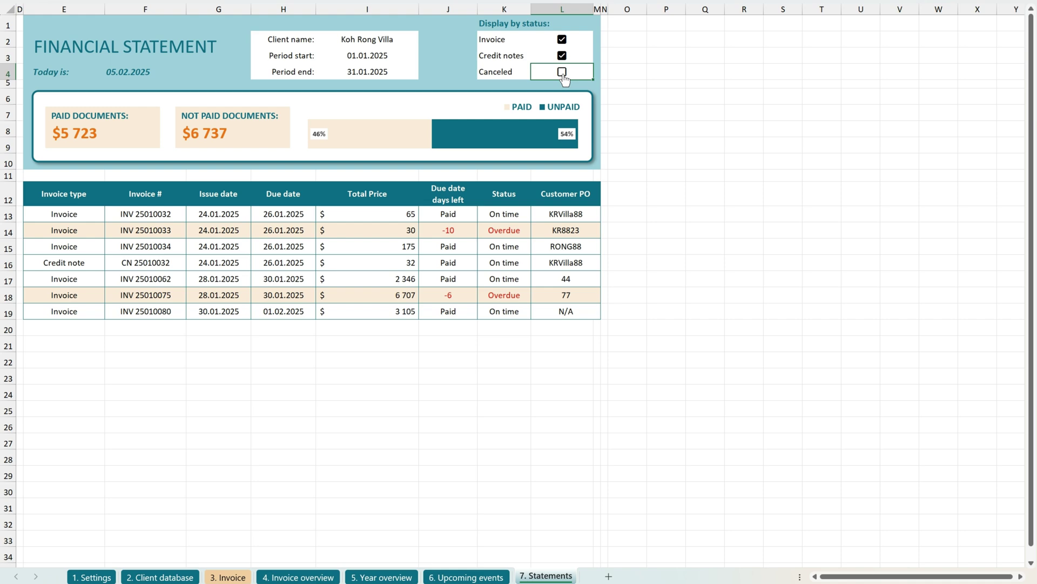
pyautogui.click(563, 74)
pyautogui.click(370, 59)
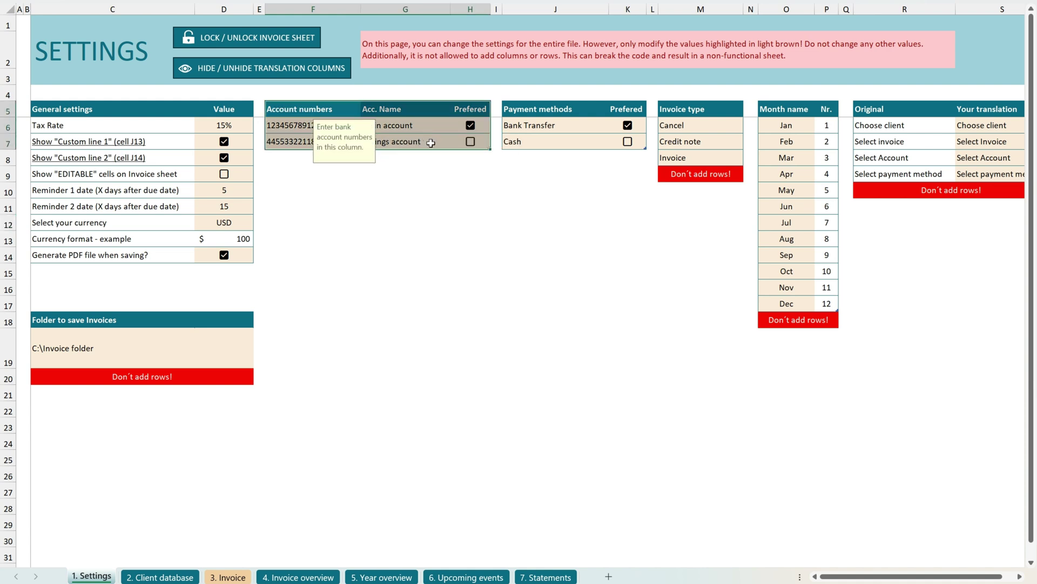
# Add a third bank account named 'New' under Account numbers in Settings.
pyautogui.click(470, 158)
pyautogui.moveTo(524, 110); pyautogui.dragTo(640, 144)
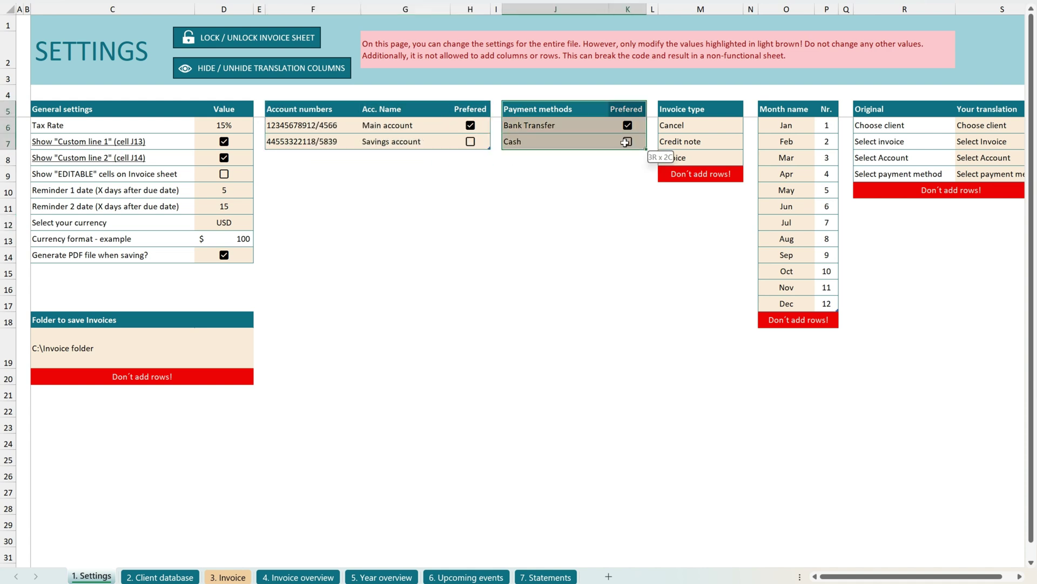
pyautogui.click(308, 157)
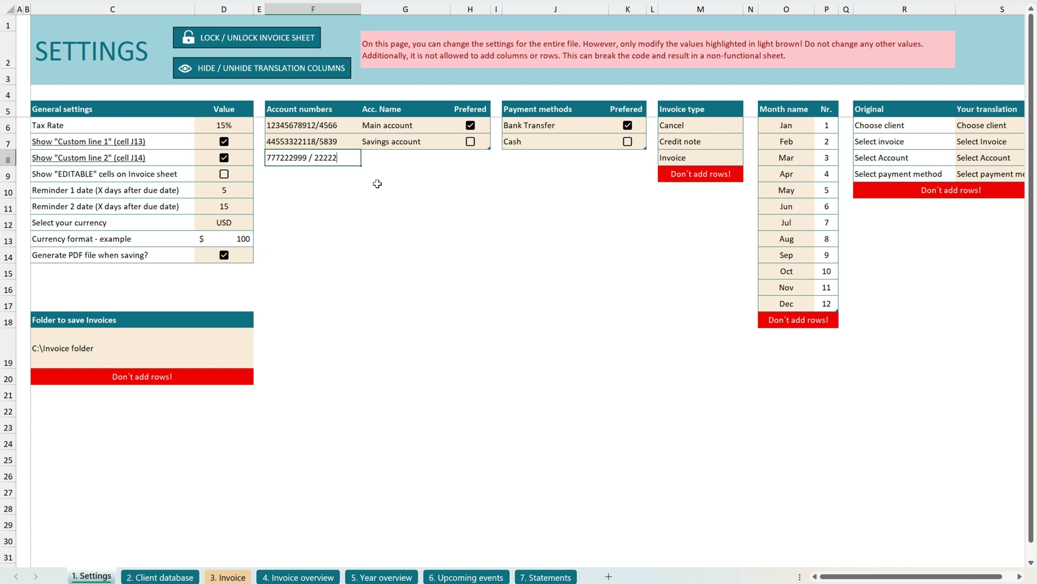
pyautogui.press('Tab')
pyautogui.write('New')
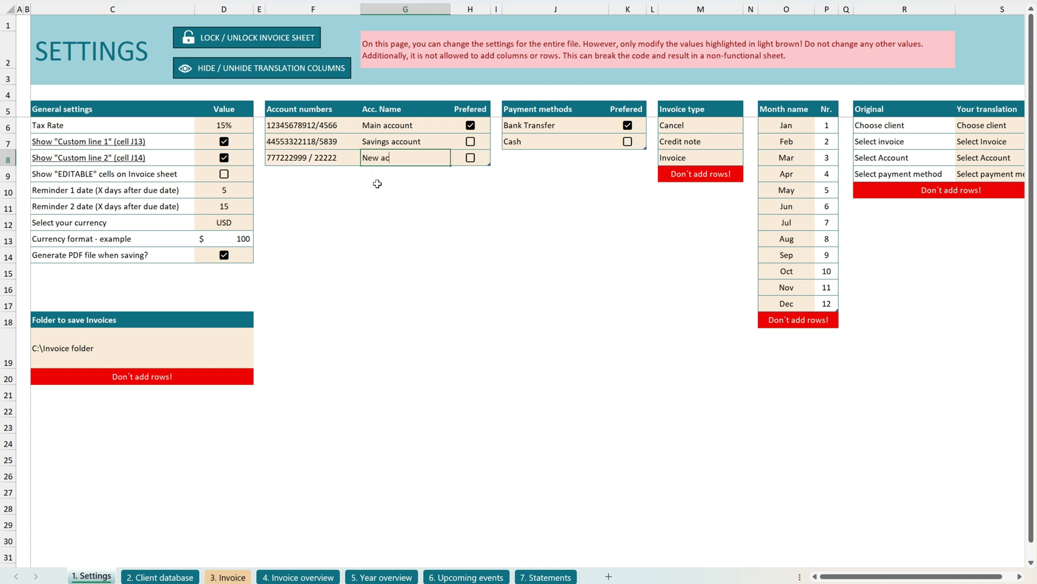
pyautogui.press('Tab')
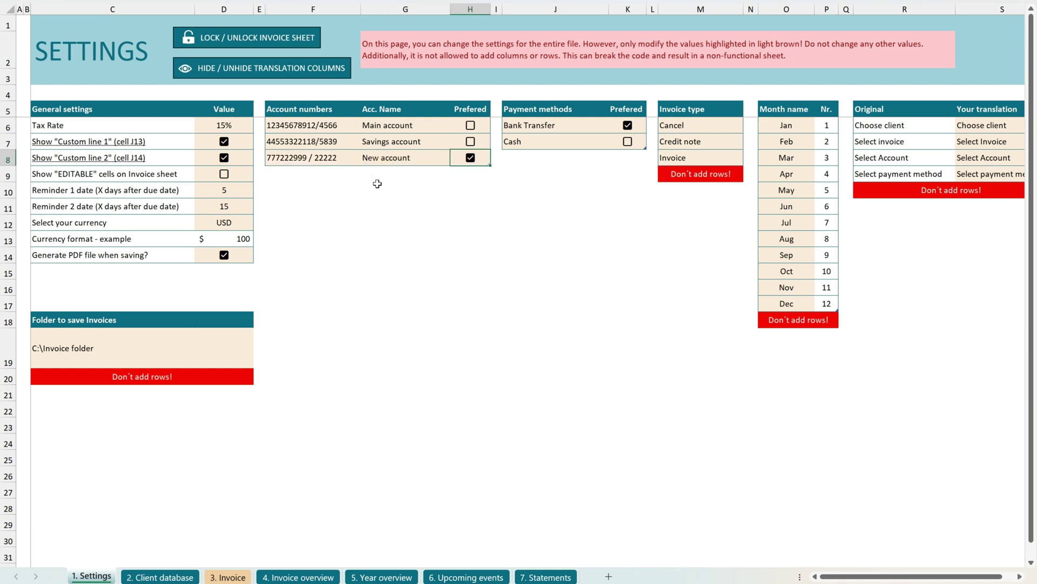
# Start new blank invoice INV 25020010 and check its payment method defaults.
pyautogui.click(227, 577)
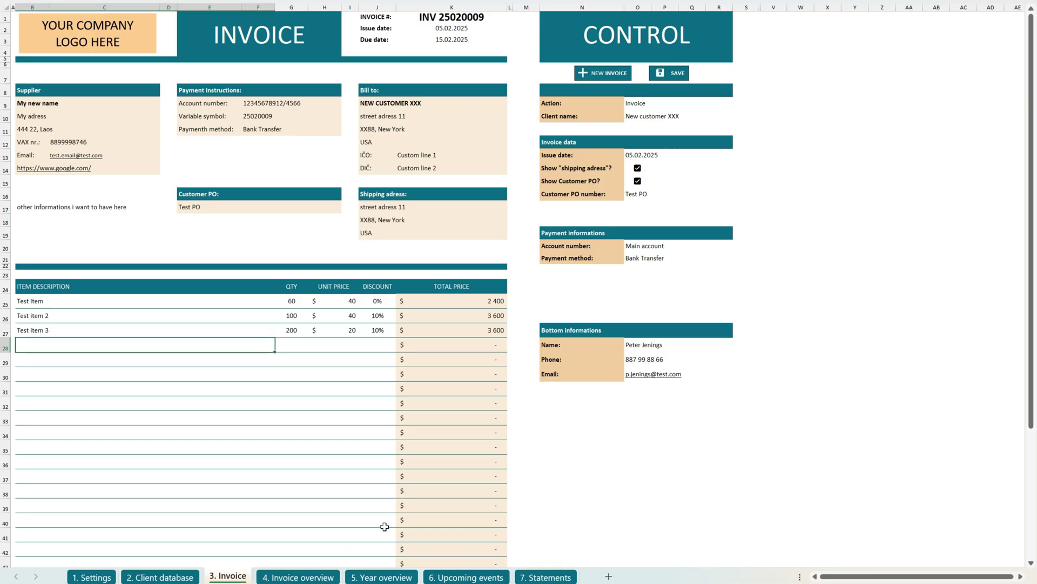
pyautogui.click(599, 74)
pyautogui.click(681, 259)
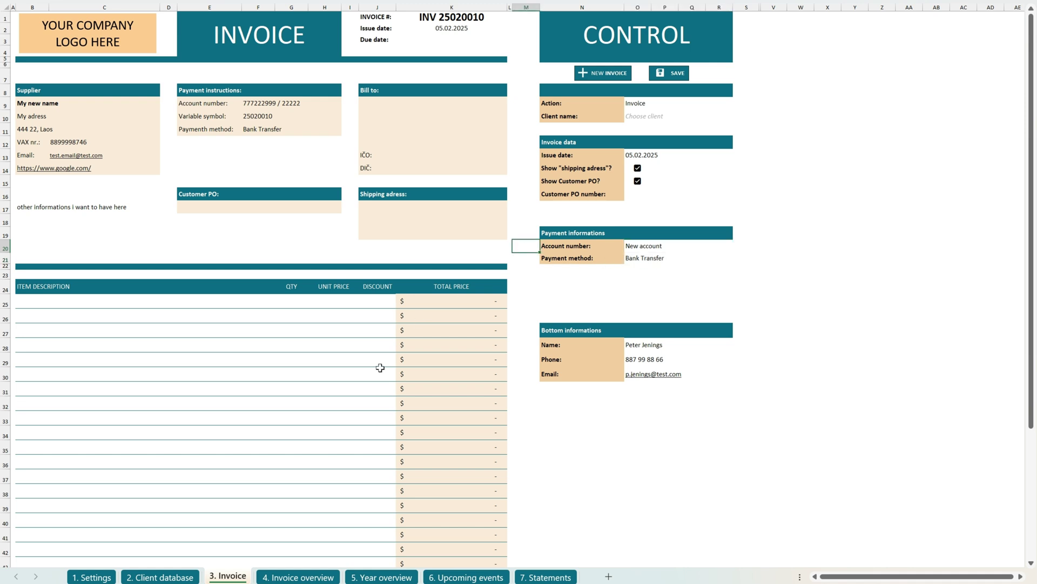
pyautogui.click(91, 577)
# Add 'Other' as a payment method and make it the preferred one instead of Bank Transfer.
pyautogui.click(536, 162)
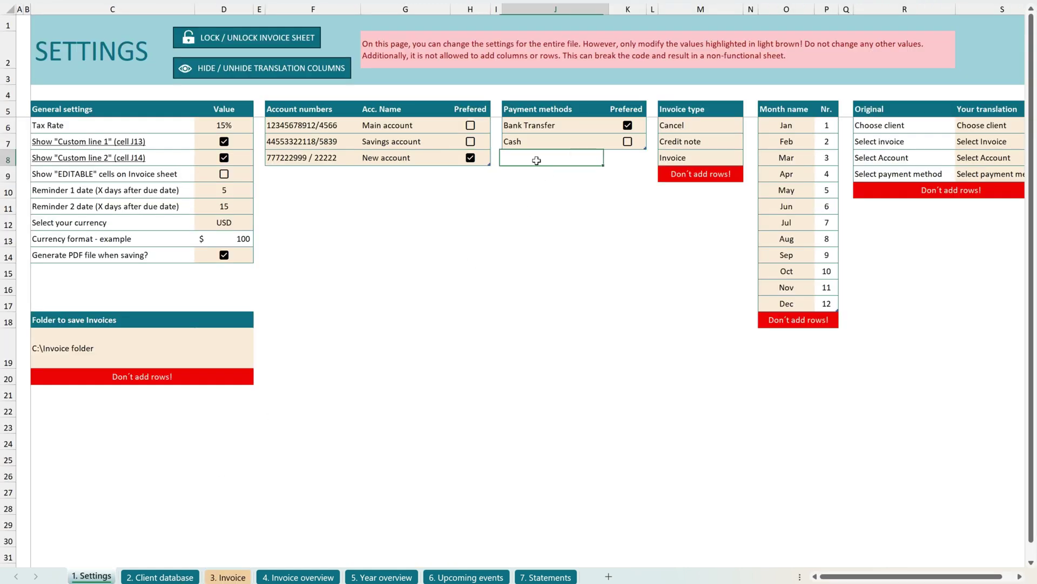
pyautogui.write('Other')
pyautogui.press('Return')
pyautogui.click(226, 222)
pyautogui.click(266, 223)
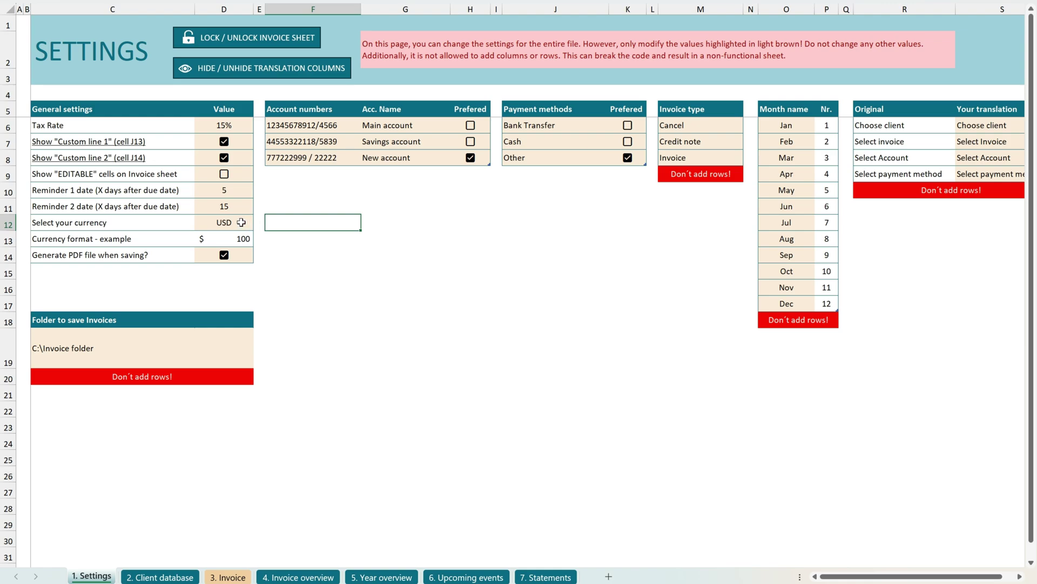
# Switch the workbook currency to EUR and check the figures on the overview sheets.
pyautogui.click(241, 222)
pyautogui.click(259, 224)
pyautogui.click(216, 244)
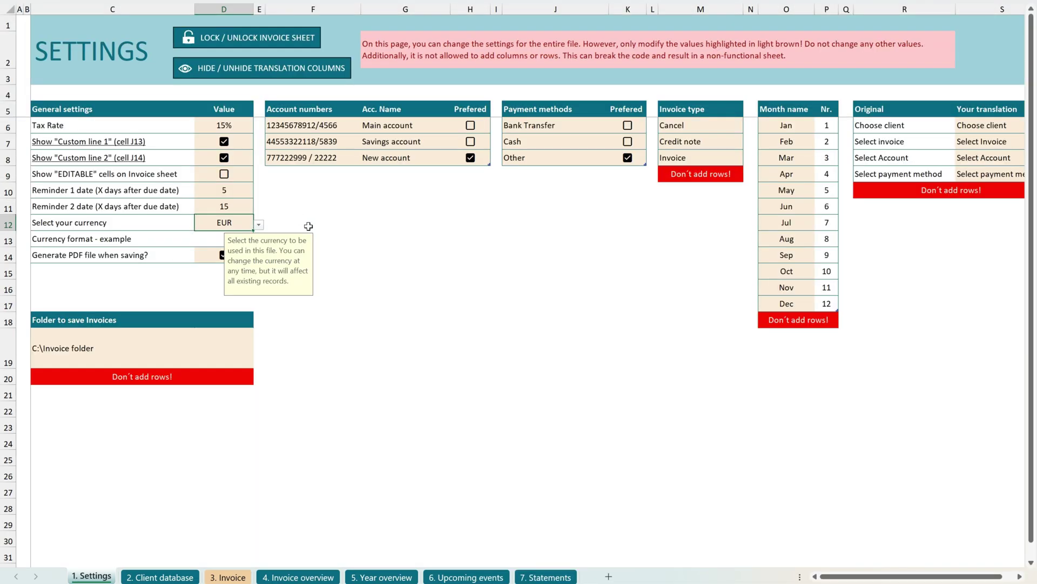
pyautogui.click(305, 226)
pyautogui.click(399, 574)
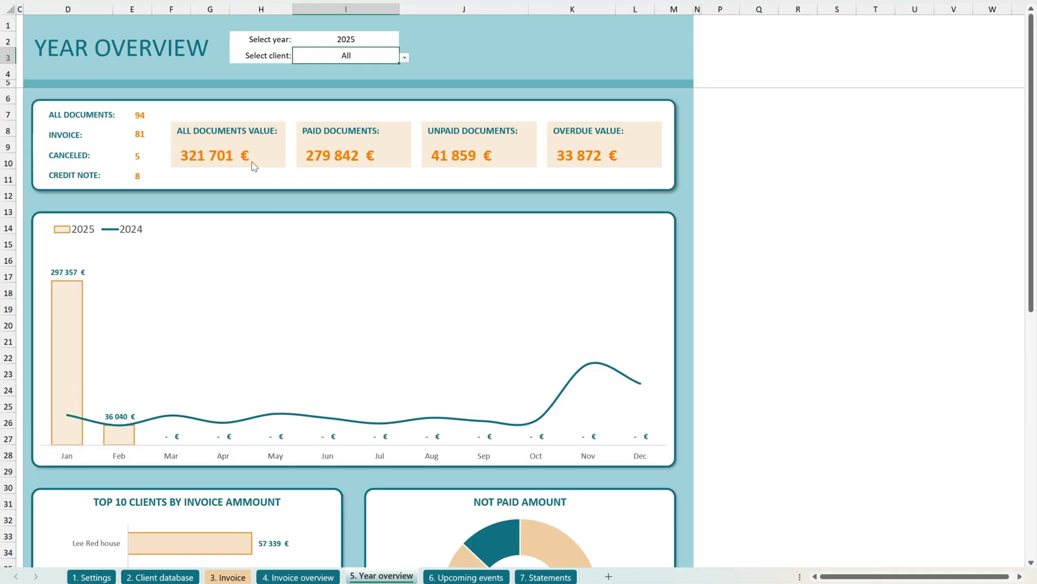
pyautogui.click(298, 576)
pyautogui.moveTo(319, 189); pyautogui.dragTo(319, 351)
pyautogui.click(320, 363)
# Change the workbook currency setting to GBP.
pyautogui.click(91, 576)
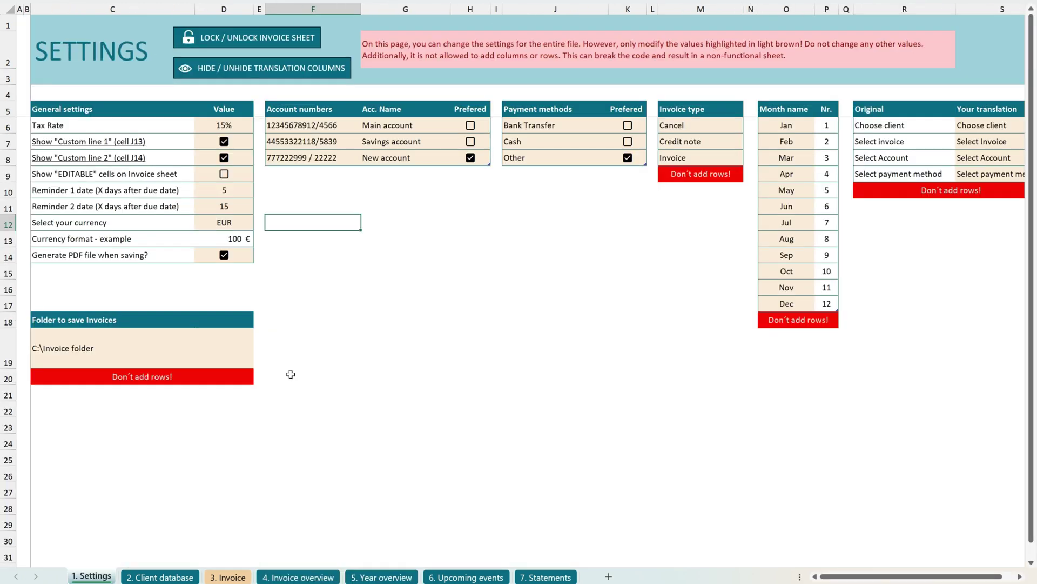
pyautogui.click(248, 227)
pyautogui.click(260, 226)
pyautogui.click(219, 258)
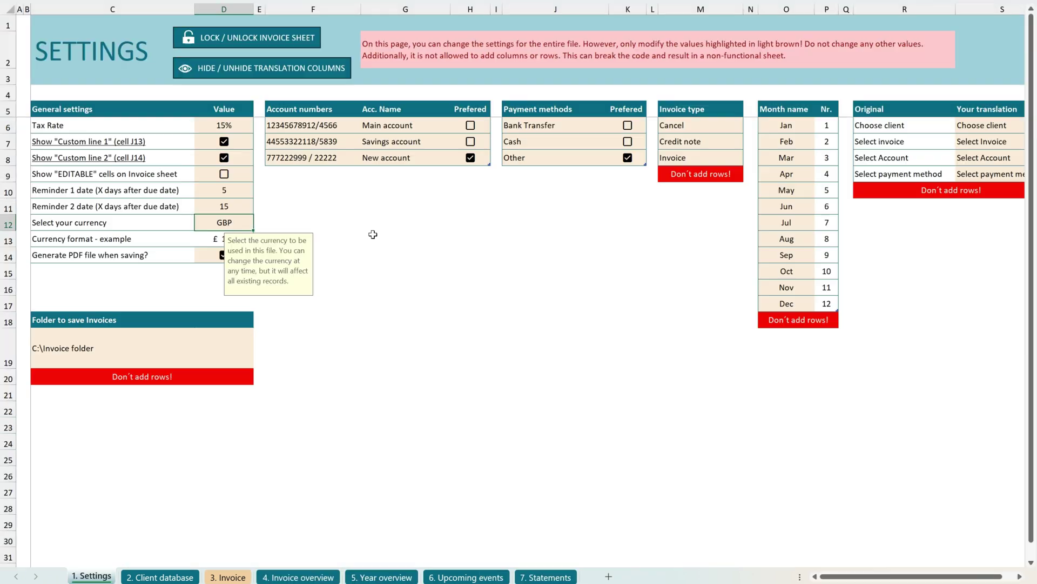
pyautogui.click(352, 227)
pyautogui.click(366, 576)
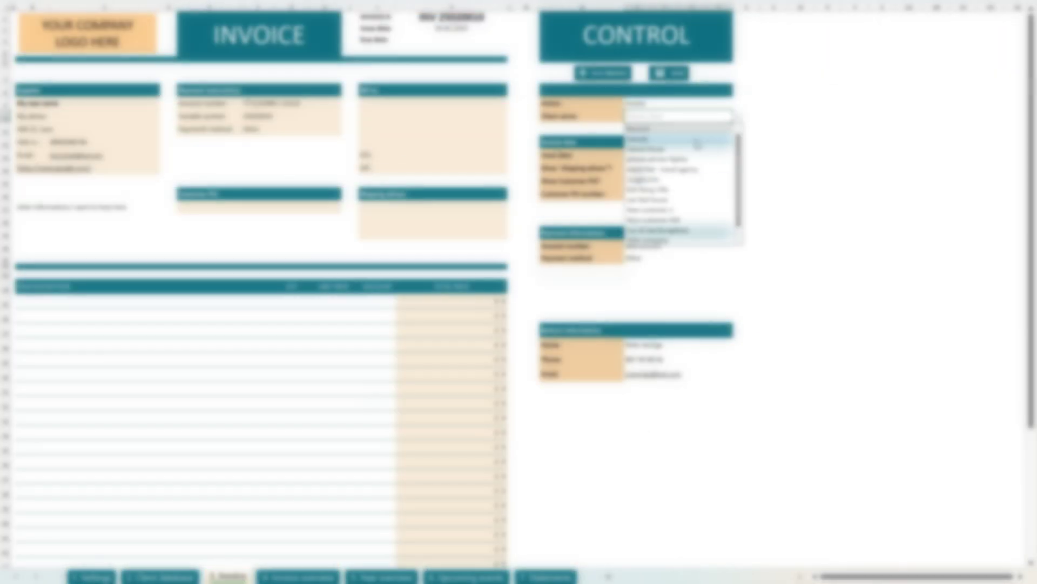
# Bill the invoice to New customer XXX with PO 'TEST PO' and check account and payment method.
pyautogui.click(670, 220)
pyautogui.click(688, 198)
pyautogui.write('TEST PO')
pyautogui.press('Return')
pyautogui.click(678, 247)
pyautogui.click(669, 260)
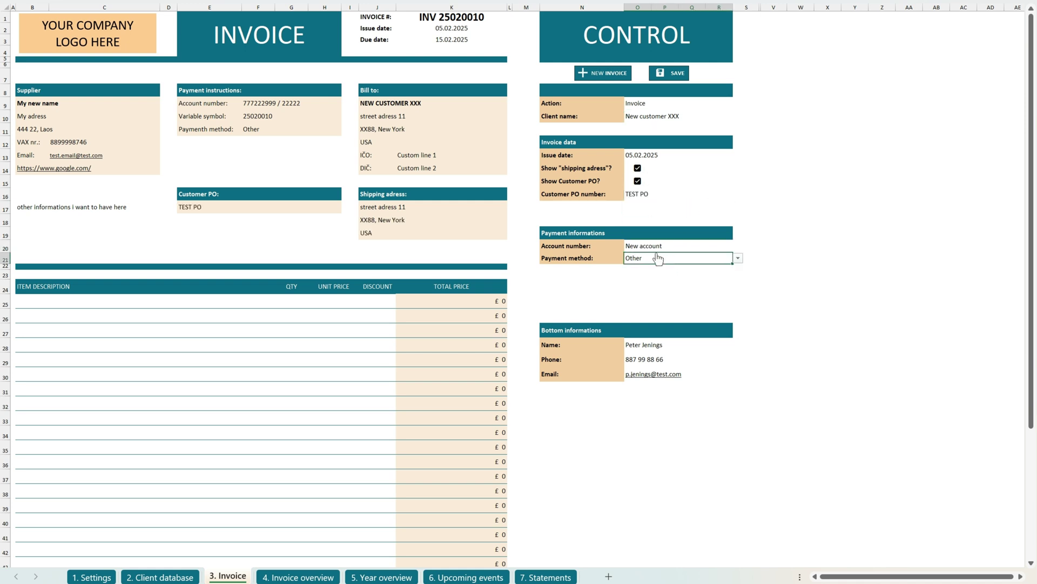
# Enter 'Test item 22': quantity 100 at £50 with a 5% discount.
pyautogui.click(147, 304)
pyautogui.write('Test item 22')
pyautogui.press('Tab')
pyautogui.write('100')
pyautogui.press('Tab')
pyautogui.write('50')
pyautogui.press('Tab')
pyautogui.write('5%')
pyautogui.press('Return')
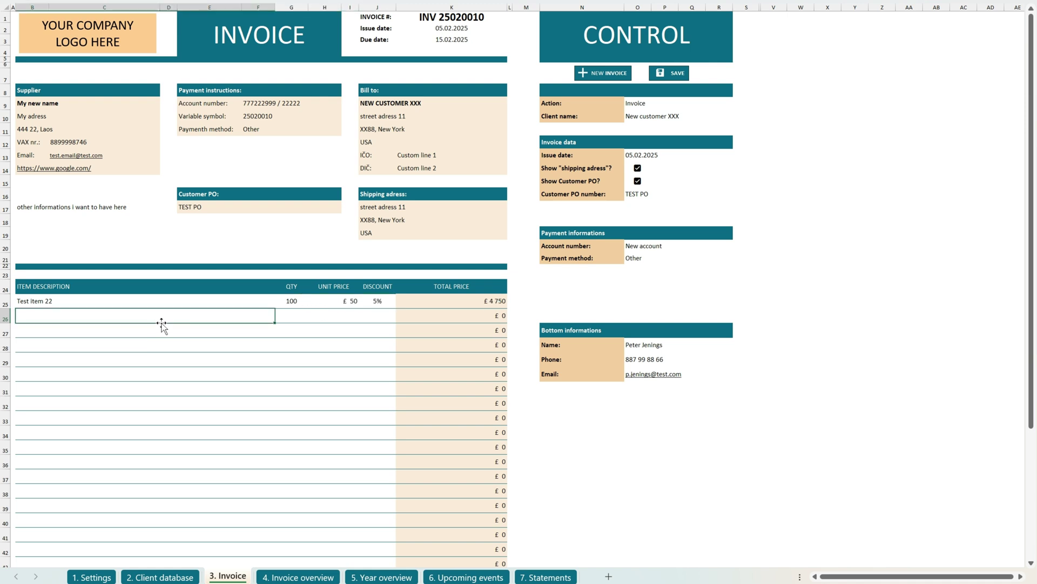
# Add 'Test item 48': quantity 150 at £30 with a 5% discount.
pyautogui.write('Test item 48')
pyautogui.press('Tab')
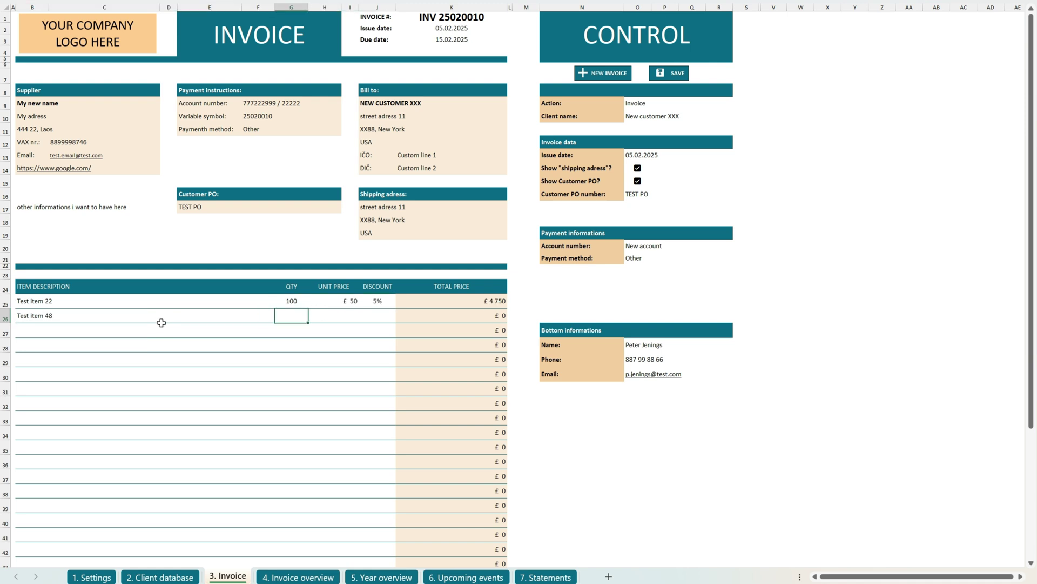
pyautogui.press('Tab')
pyautogui.write('30')
pyautogui.press('Tab')
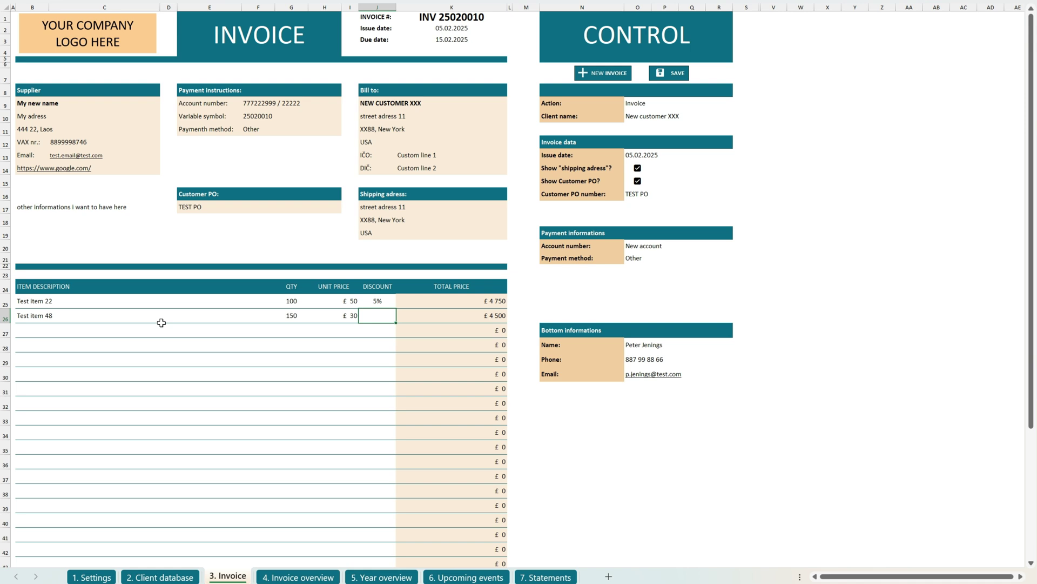
pyautogui.write('5')
pyautogui.press('Return')
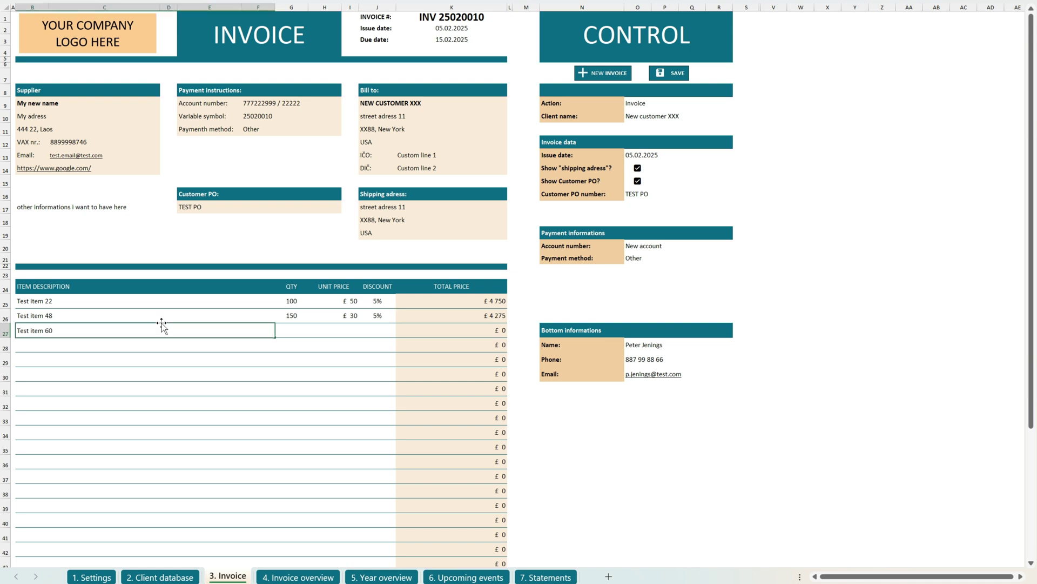
# Add 'Test item 60': quantity 90 at £20 with a 10% discount.
pyautogui.press('Tab')
pyautogui.write('90')
pyautogui.press('Tab')
pyautogui.write('20')
pyautogui.press('Tab')
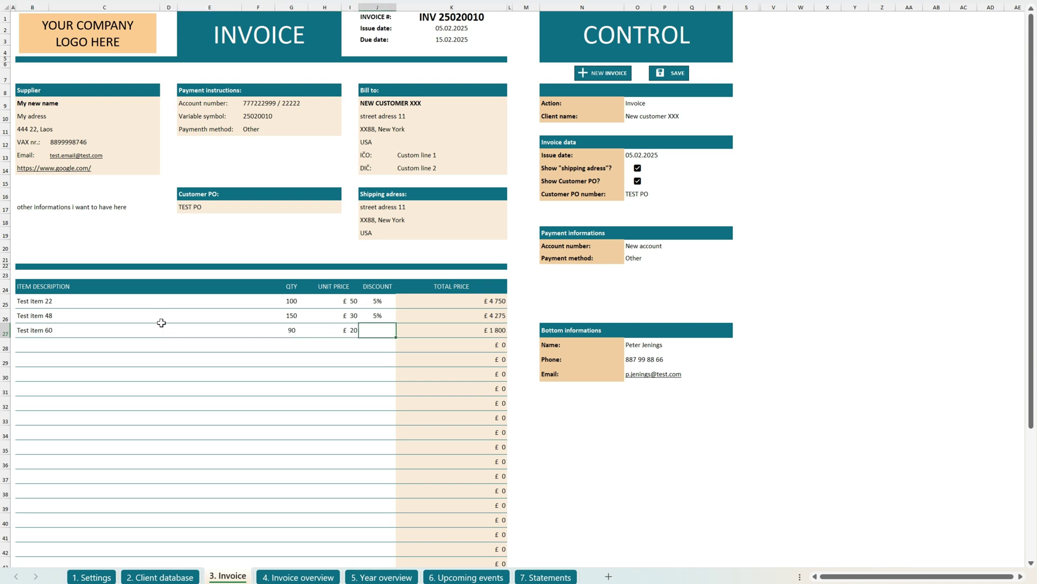
pyautogui.write('10')
pyautogui.press('Return')
# Add 'Test item 77' (100 at £10), close the empty row gap, and save the invoice.
pyautogui.click(40, 377)
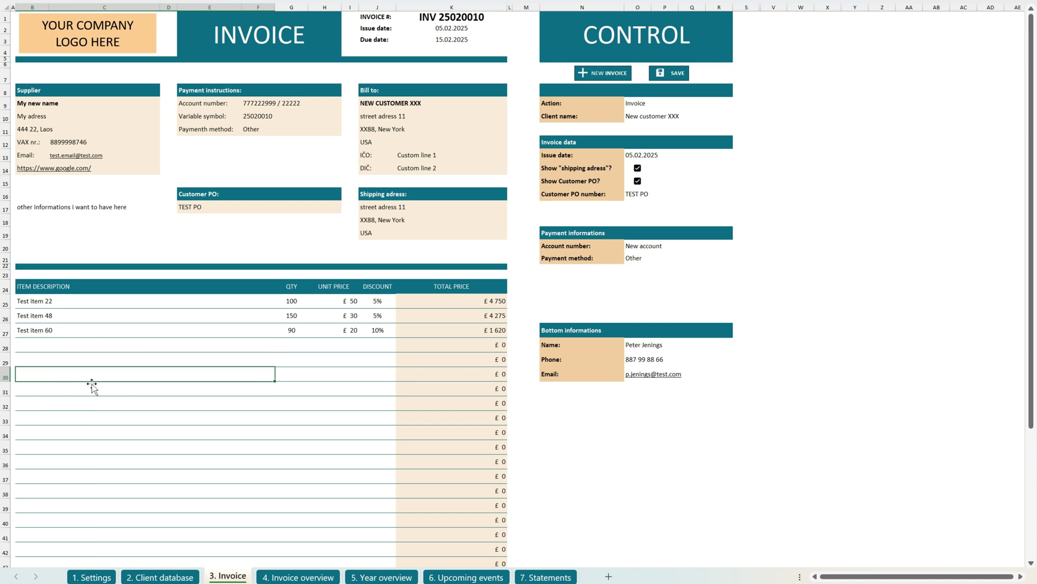
pyautogui.write('Test item 77')
pyautogui.press('Tab')
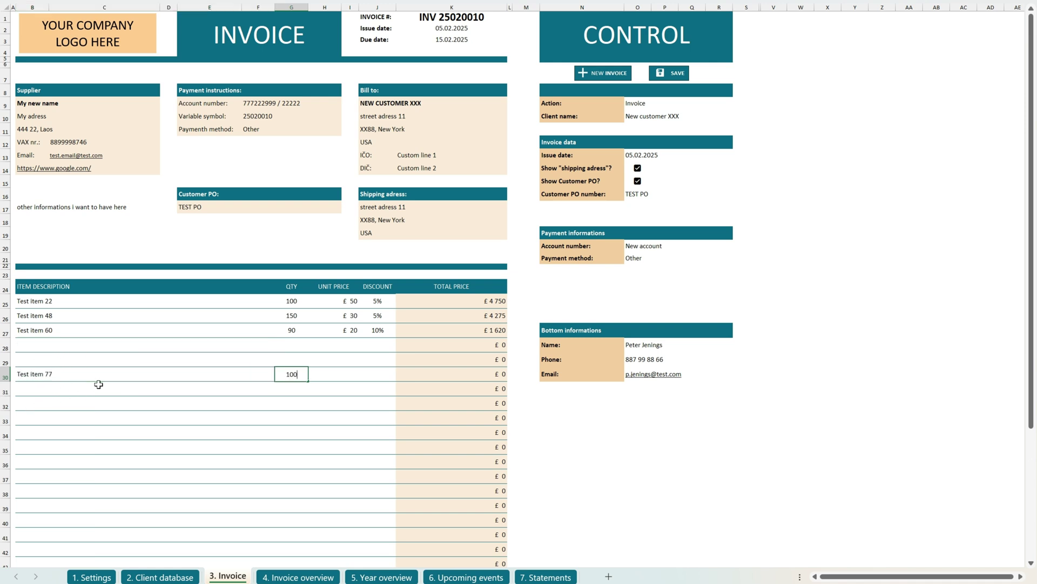
pyautogui.press('Tab')
pyautogui.press('Return')
pyautogui.click(670, 74)
pyautogui.click(579, 326)
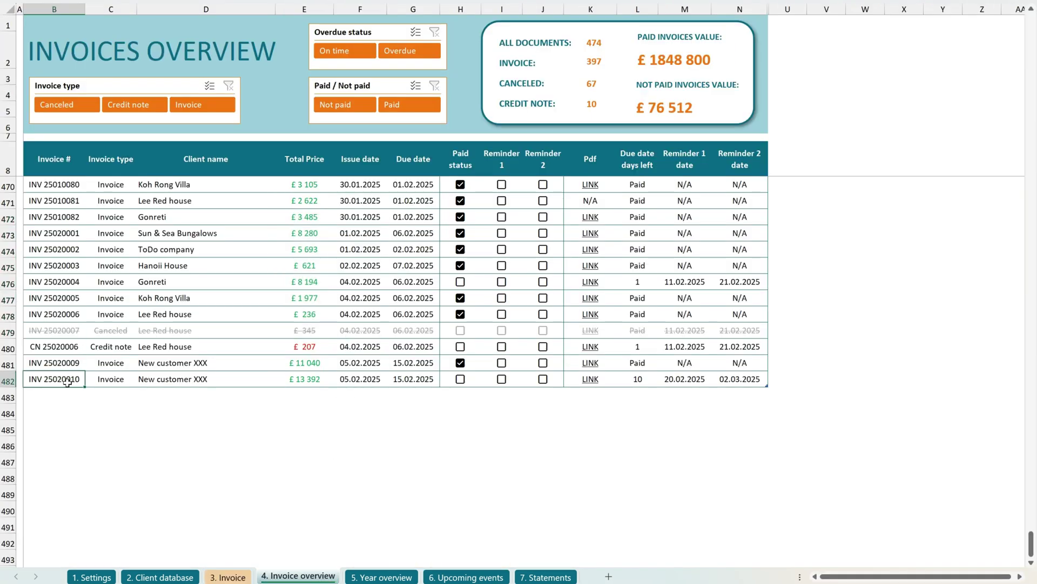
# Filter the invoice list to Not paid and tick the Paid box on several invoices.
pyautogui.scroll(1, 413, 381)
pyautogui.click(336, 104)
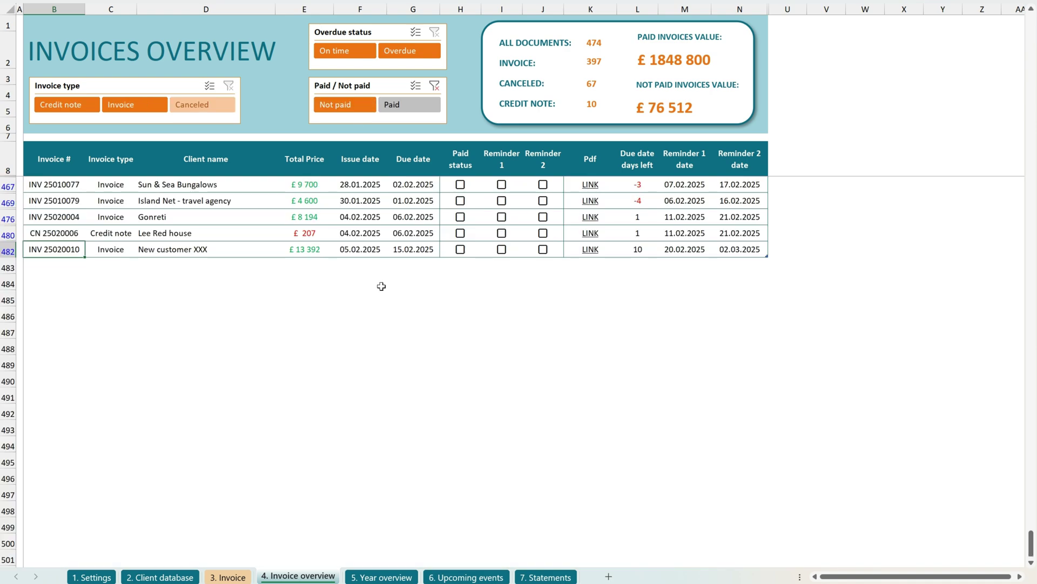
pyautogui.click(460, 346)
pyautogui.click(460, 298)
pyautogui.click(460, 249)
pyautogui.click(474, 331)
pyautogui.press('Down')
pyautogui.press('Down')
pyautogui.press('Down')
pyautogui.press('space')
pyautogui.press('Up')
pyautogui.press('Up')
pyautogui.press('Up')
pyautogui.press('Up')
pyautogui.press('Up')
pyautogui.press('Up')
pyautogui.press('Up')
pyautogui.press('Up')
pyautogui.press('Up')
pyautogui.press('Up')
pyautogui.press('Up')
pyautogui.press('space')
pyautogui.press('Up')
pyautogui.press('space')
pyautogui.press('Down')
pyautogui.press('Down')
pyautogui.press('Down')
pyautogui.press('space')
pyautogui.press('Up')
# Reset the slicers to show paid invoices again and only documents of type Invoice.
pyautogui.click(434, 86)
pyautogui.click(135, 104)
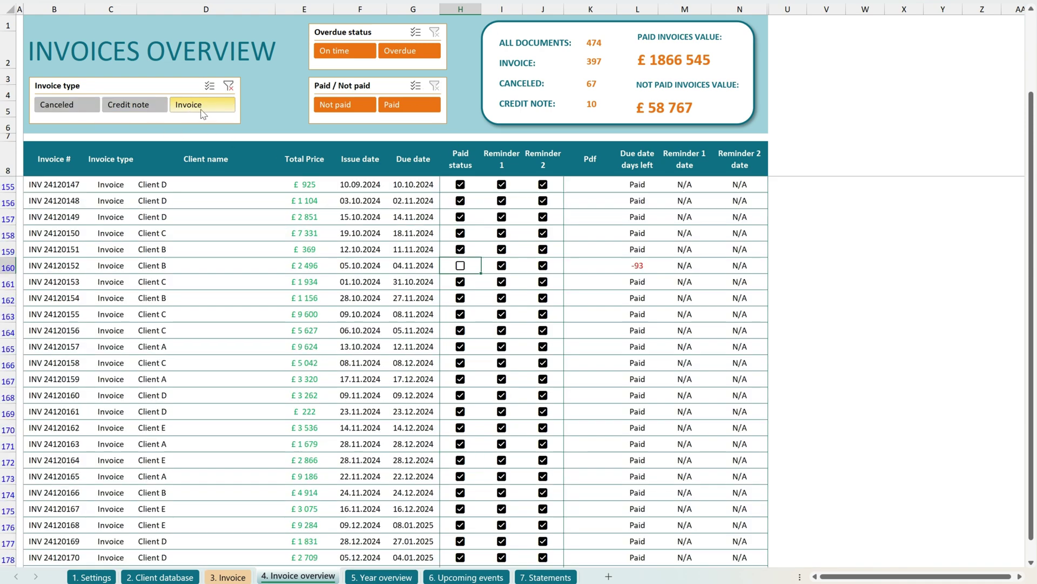
pyautogui.scroll(-20, 413, 260)
pyautogui.moveTo(1031, 326); pyautogui.dragTo(1031, 537)
# Show the Year overview for New customer XXX, then view Upcoming events listing INV 25020010 due 15.02.2025.
pyautogui.click(381, 576)
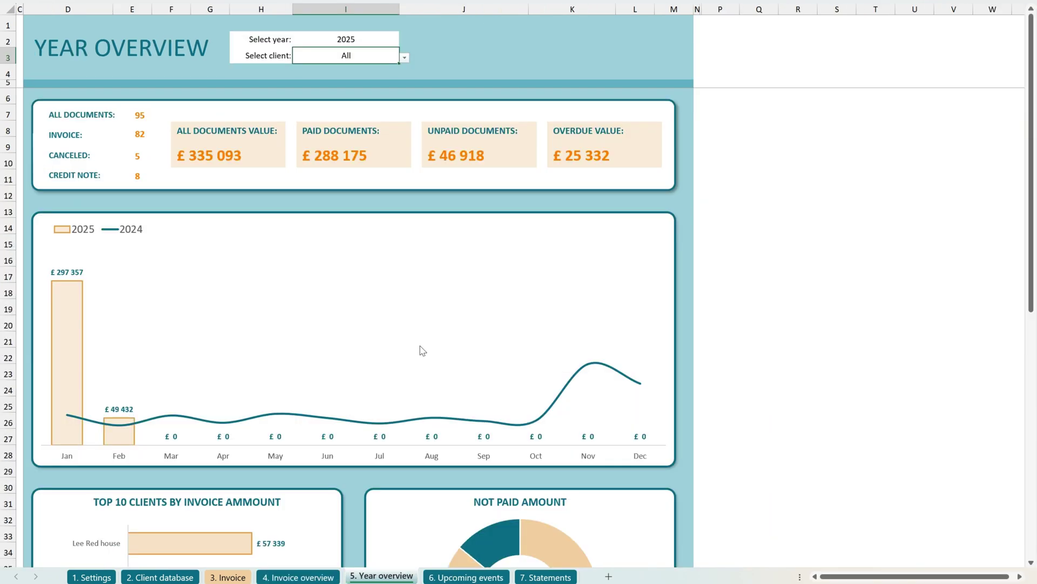
pyautogui.click(404, 57)
pyautogui.click(368, 173)
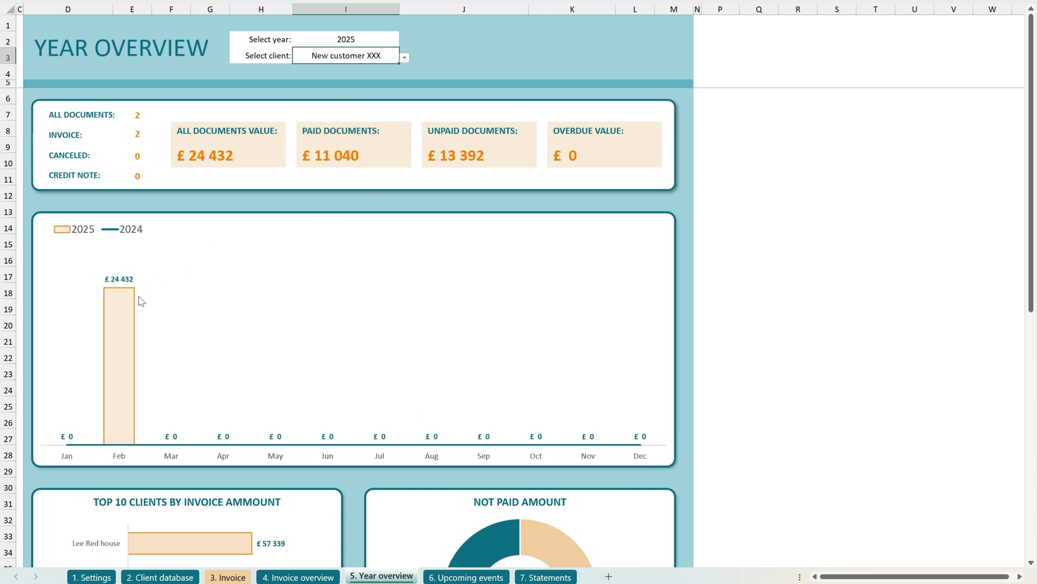
pyautogui.scroll(-5, 417, 394)
pyautogui.click(466, 577)
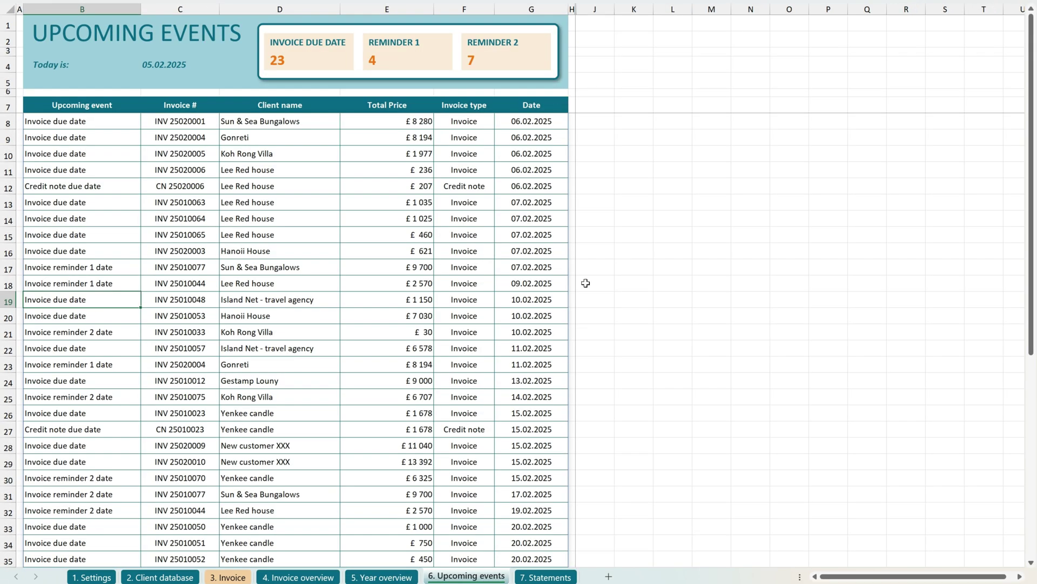